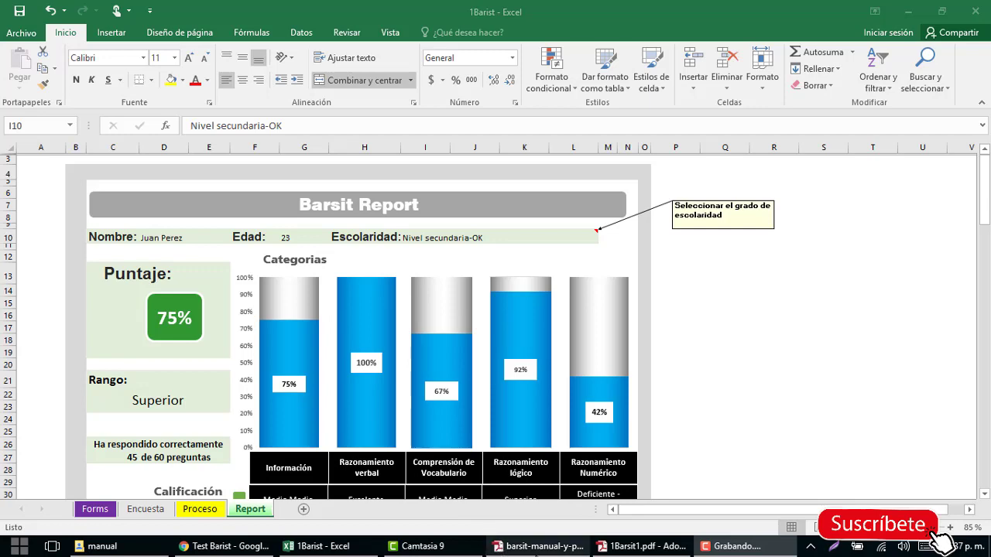
Switch from the Excel Barsit Report to the 1Barsit1.pdf test in Adobe Reader
mouse_move(542, 551)
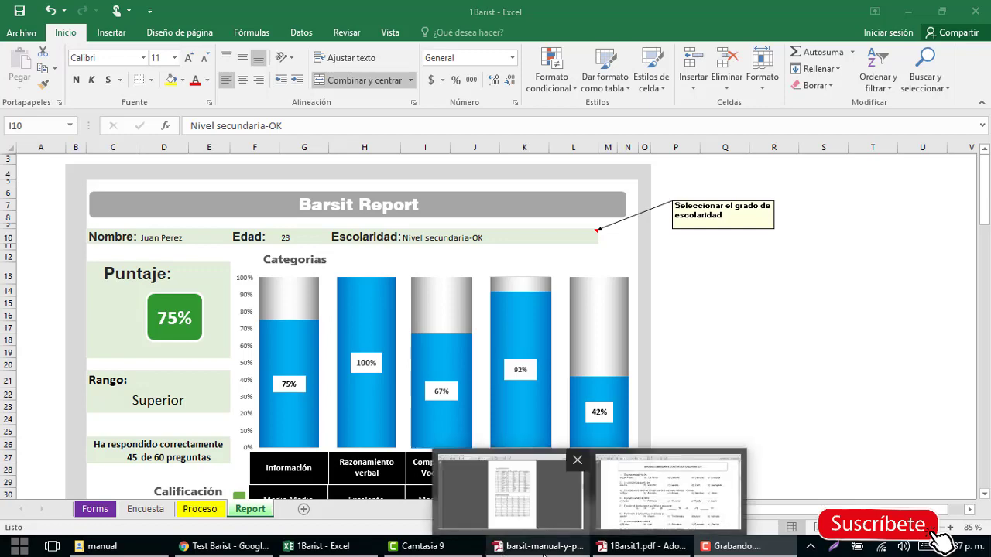
left_click(610, 551)
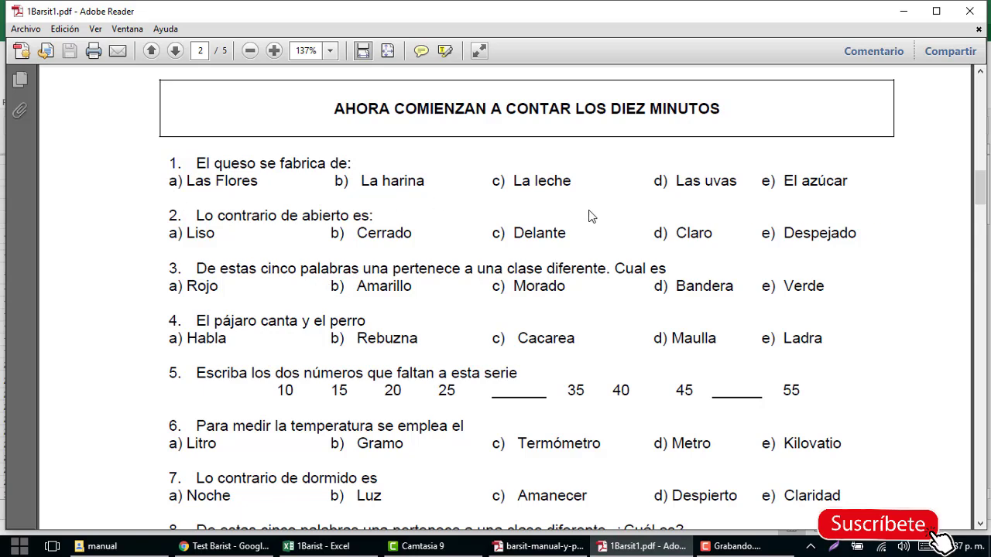
Check the barsit-manual answer-key tables, then go to the Test Barist Drive folder in Chrome
left_click(513, 547)
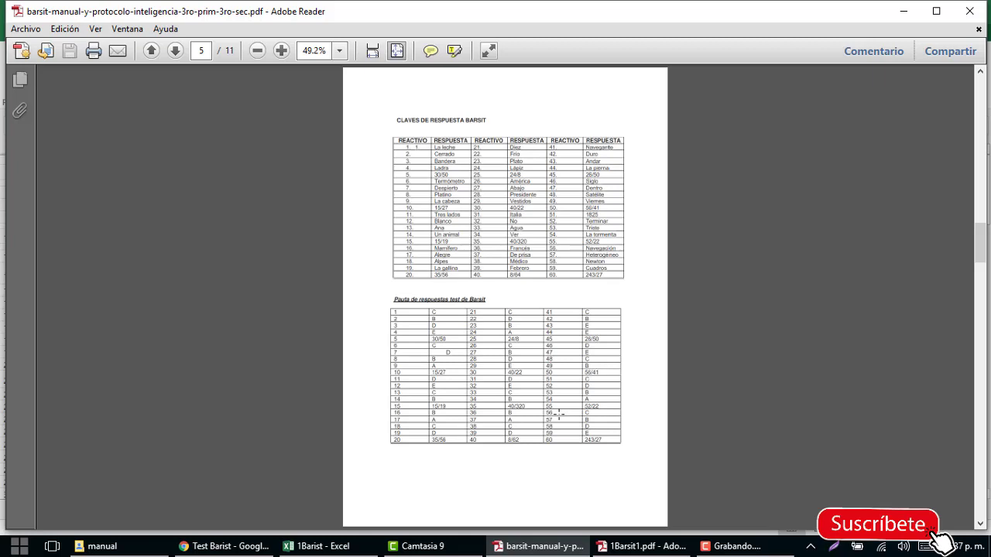
left_click(243, 547)
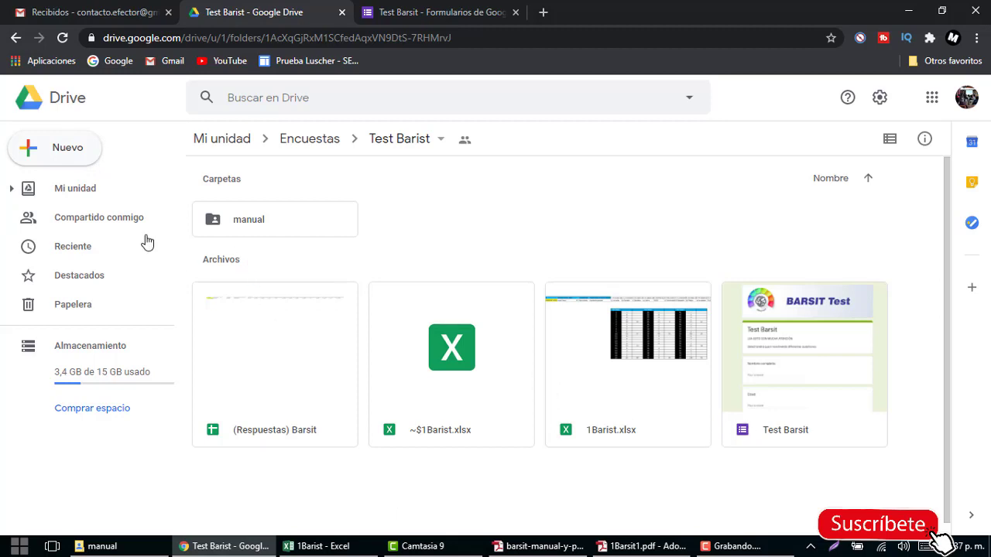
left_click(70, 148)
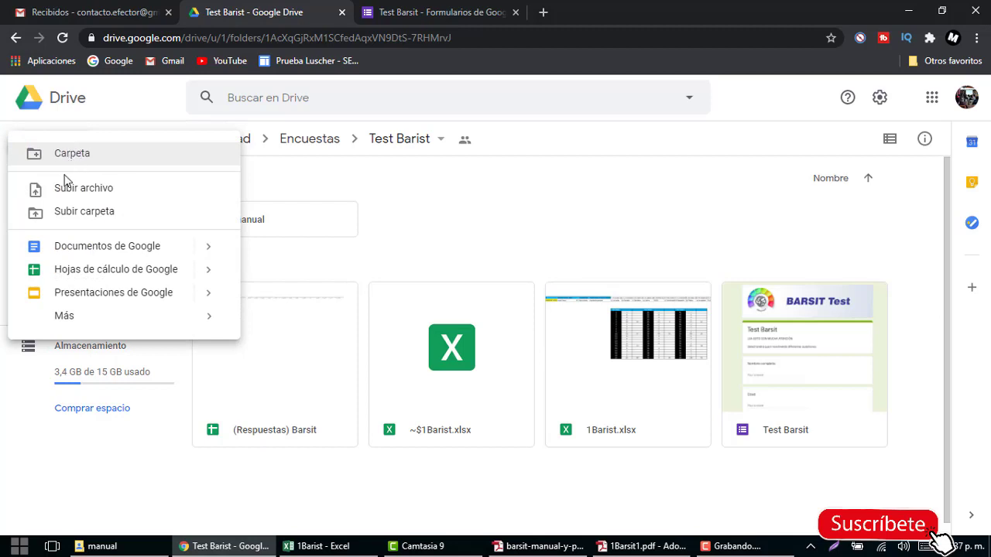
mouse_move(140, 322)
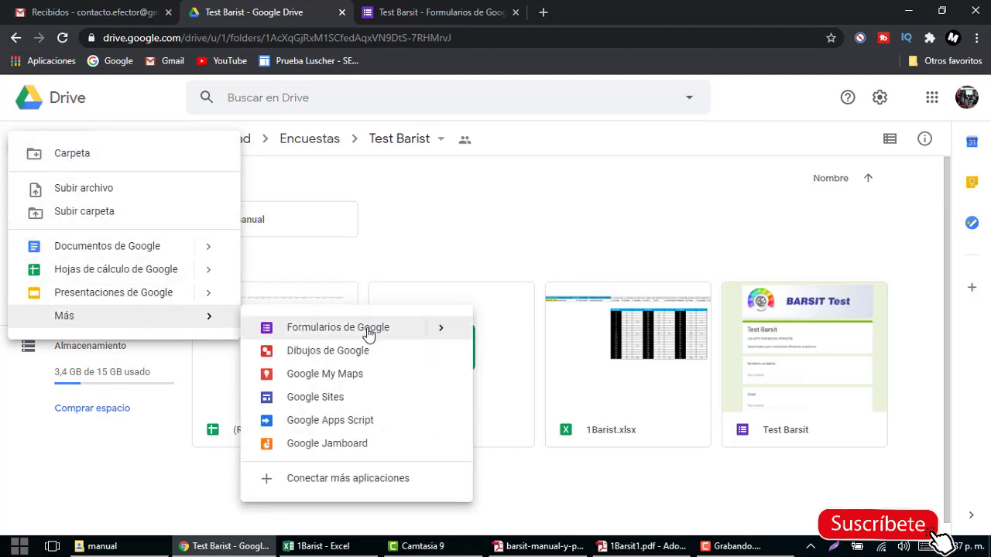
left_click(637, 478)
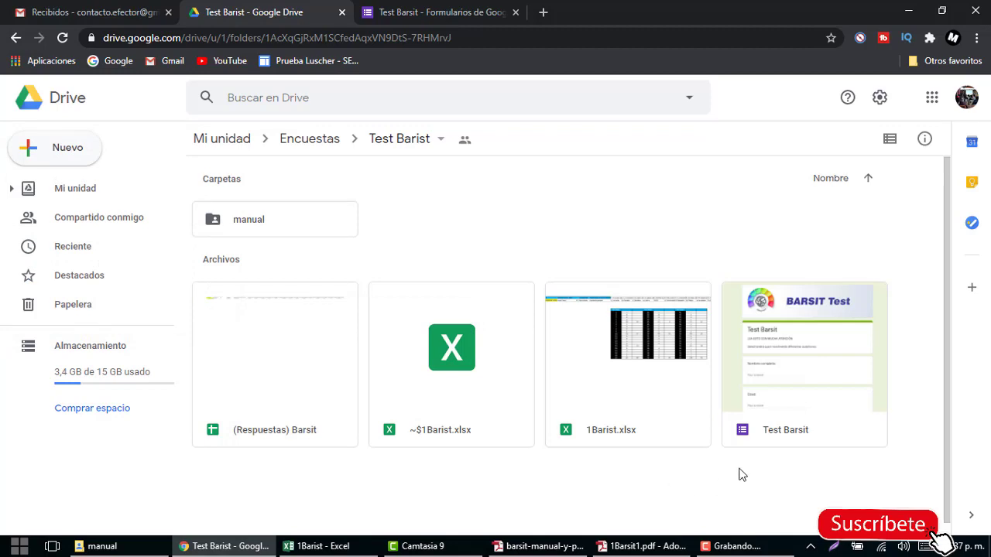
left_click(762, 393)
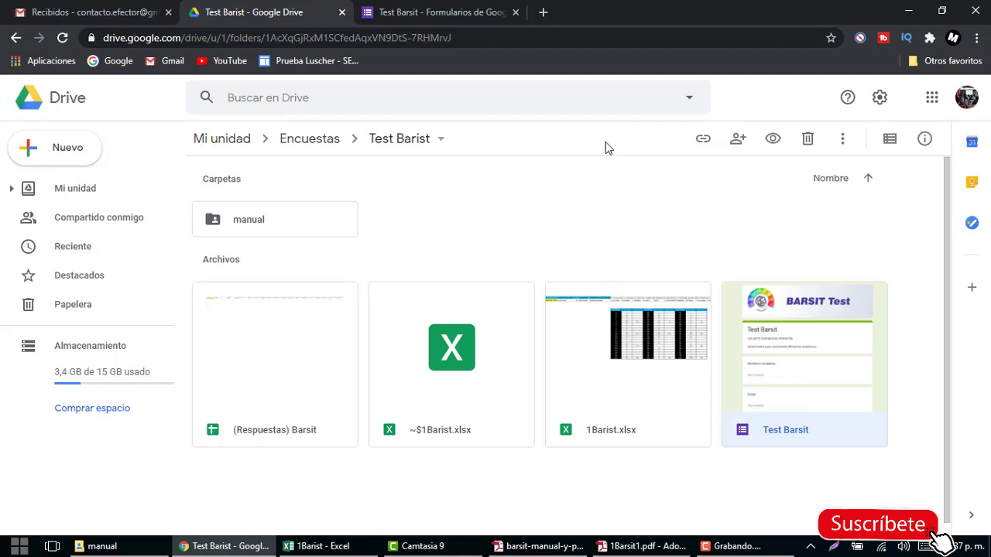
In the Test Barsit form editor, review the personal-data fields down to question 1 'El queso se fabrica de:'
left_click(396, 10)
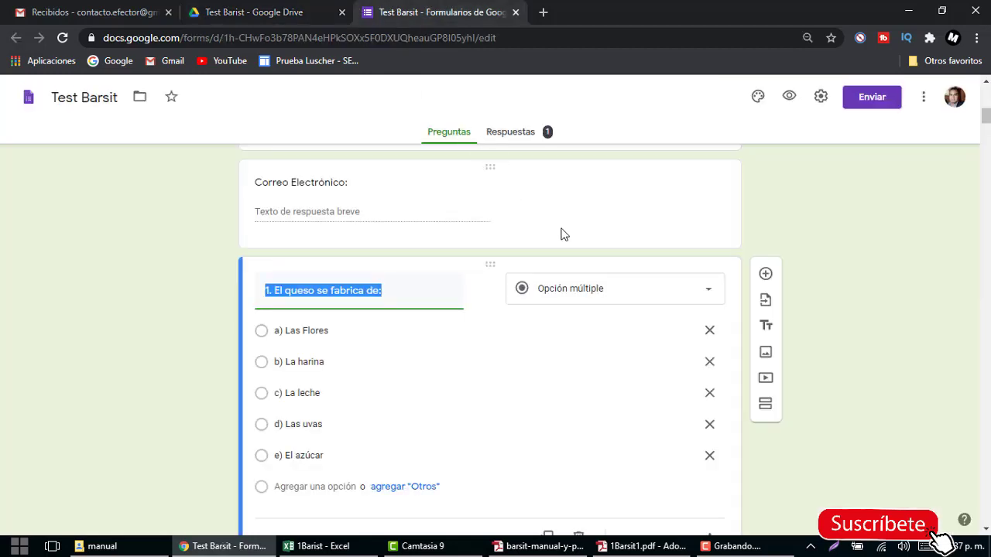
scroll(577, 230, "up", 5)
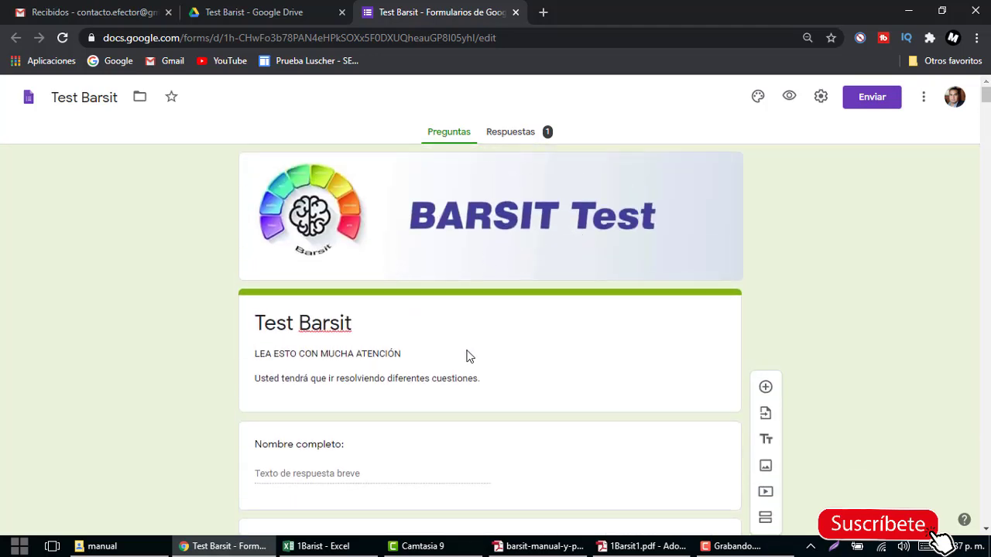
scroll(492, 361, "down", 1)
scroll(491, 367, "down", 2)
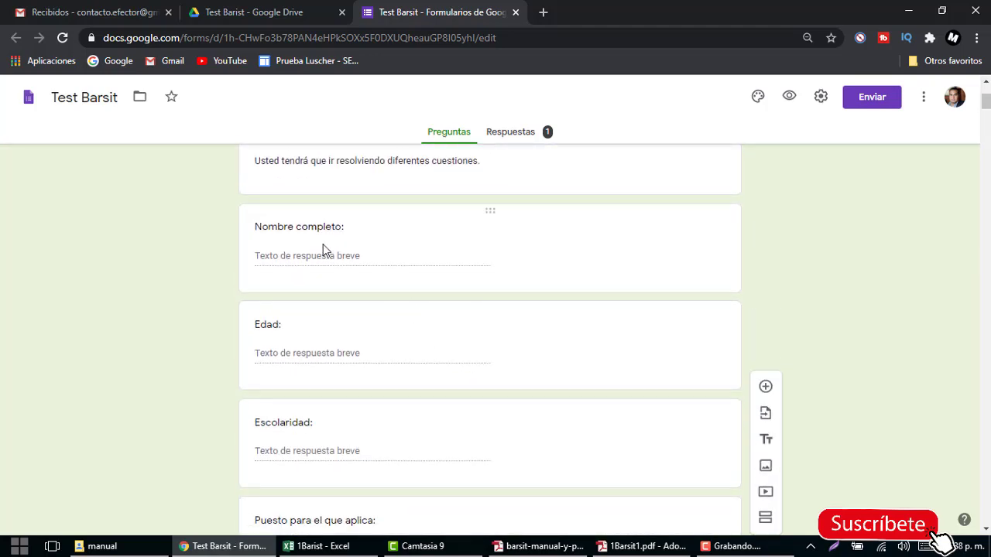
scroll(270, 302, "down", 2)
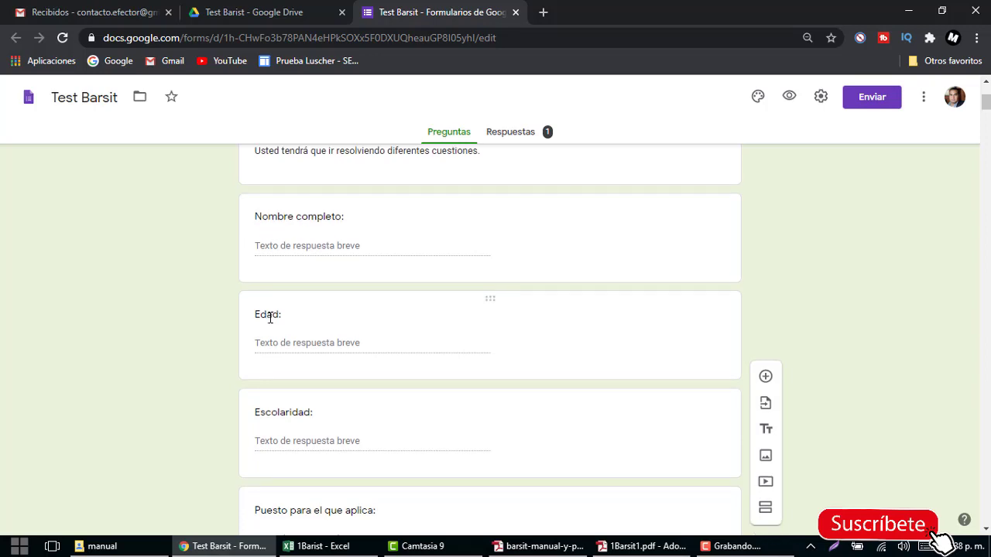
scroll(276, 271, "down", 2)
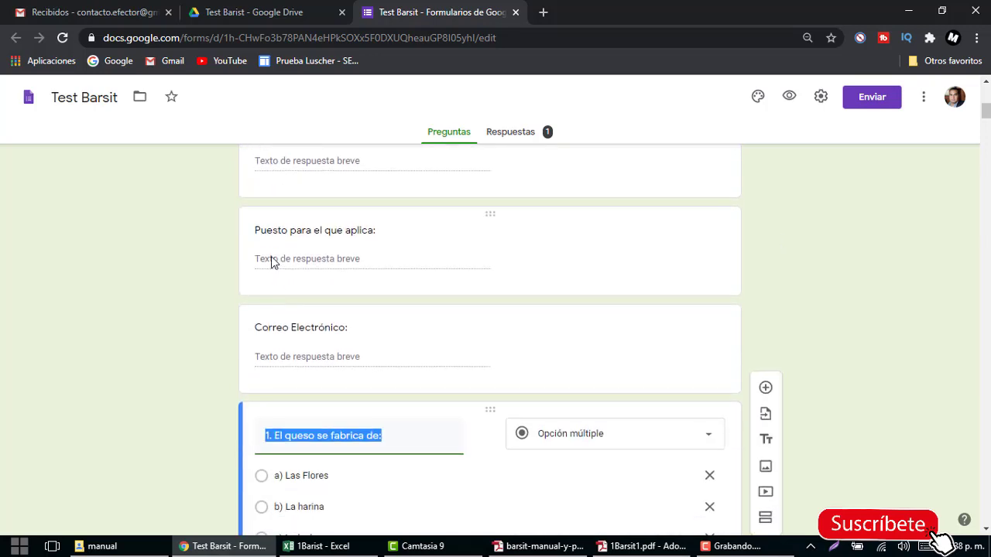
scroll(281, 310, "down", 2)
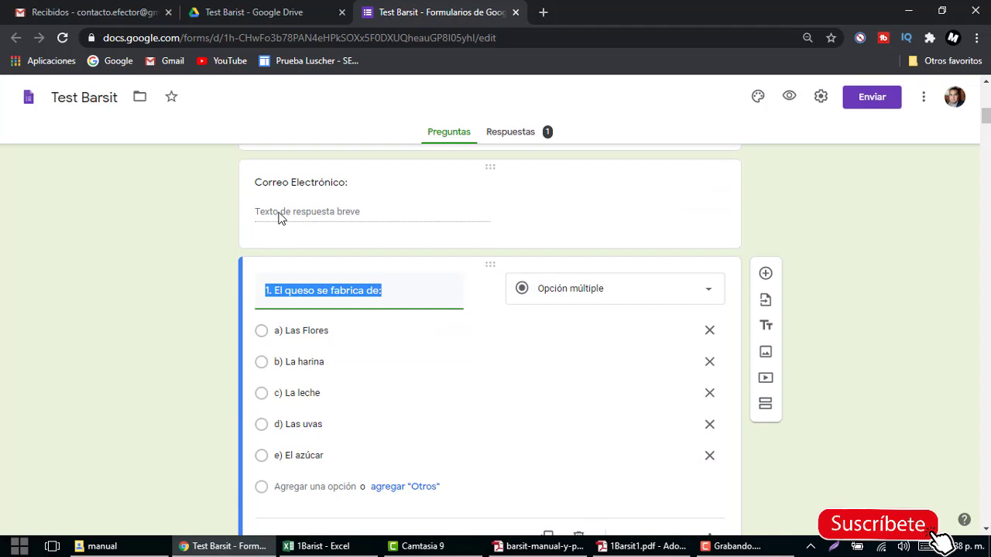
scroll(338, 325, "down", 1)
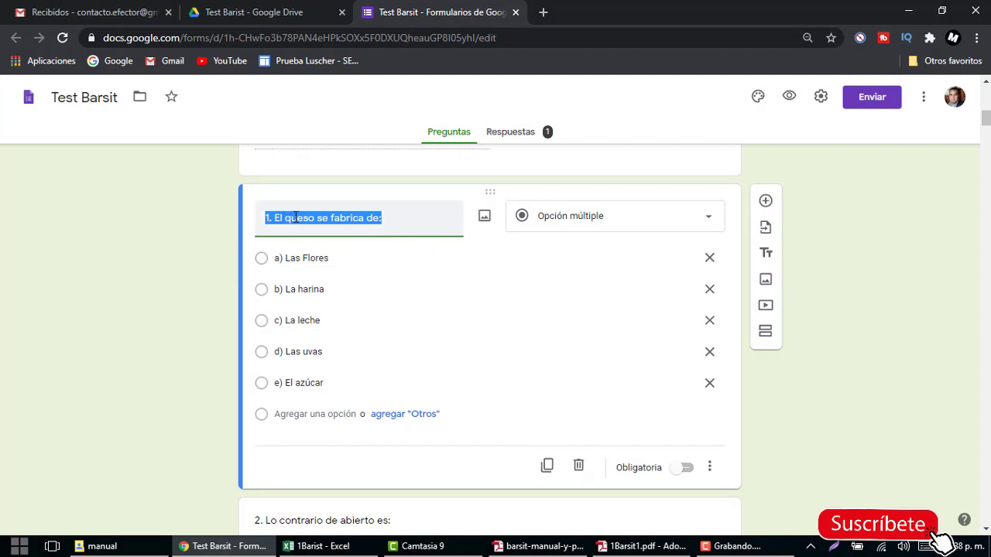
left_click(295, 218)
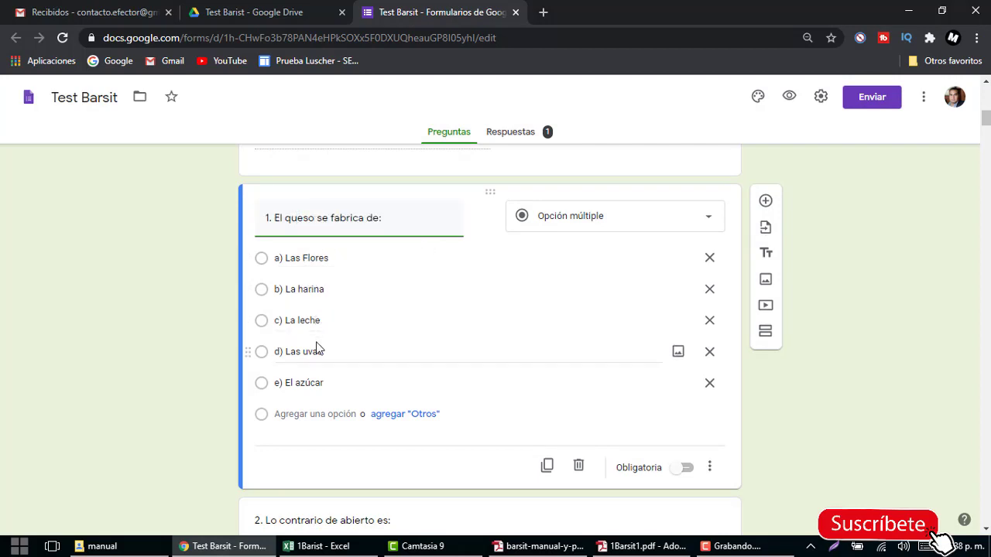
left_click(642, 547)
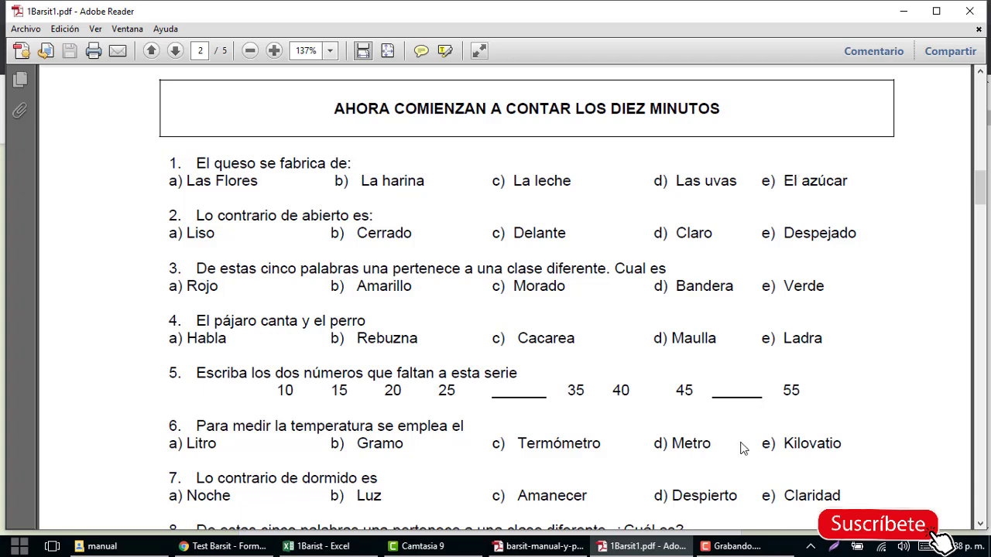
left_click(255, 547)
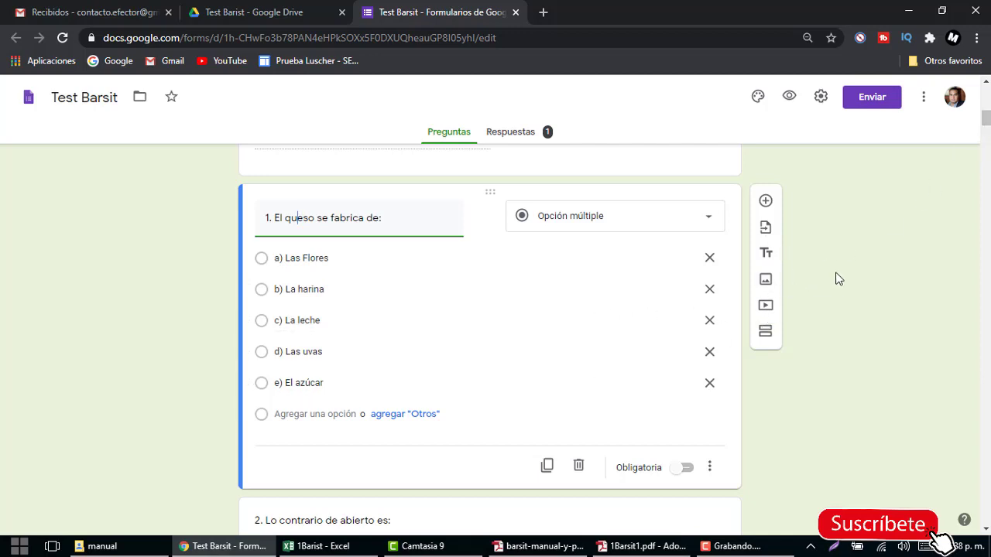
left_click_drag(985, 118, 986, 515)
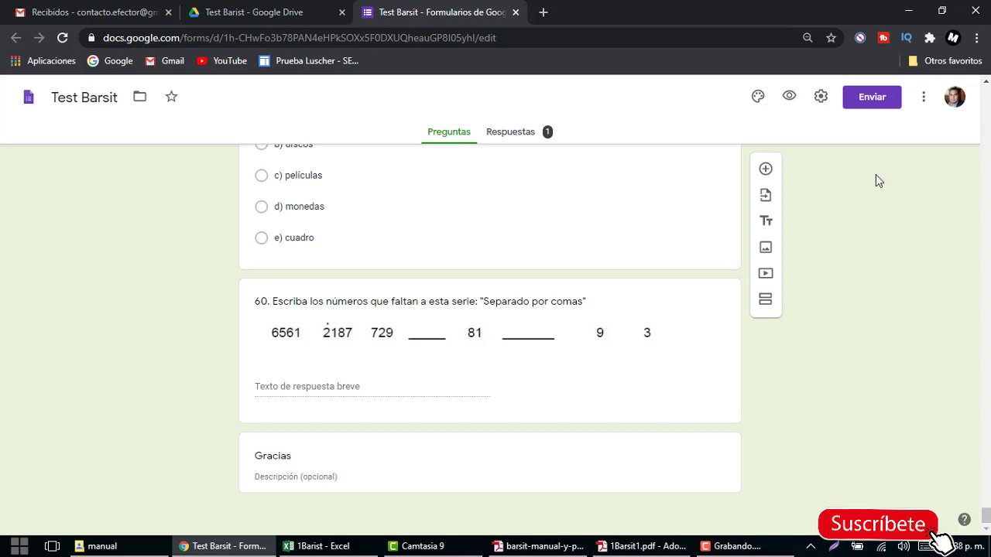
Preview the Test Barsit form as a respondent, scrolling down to question 1
left_click(789, 97)
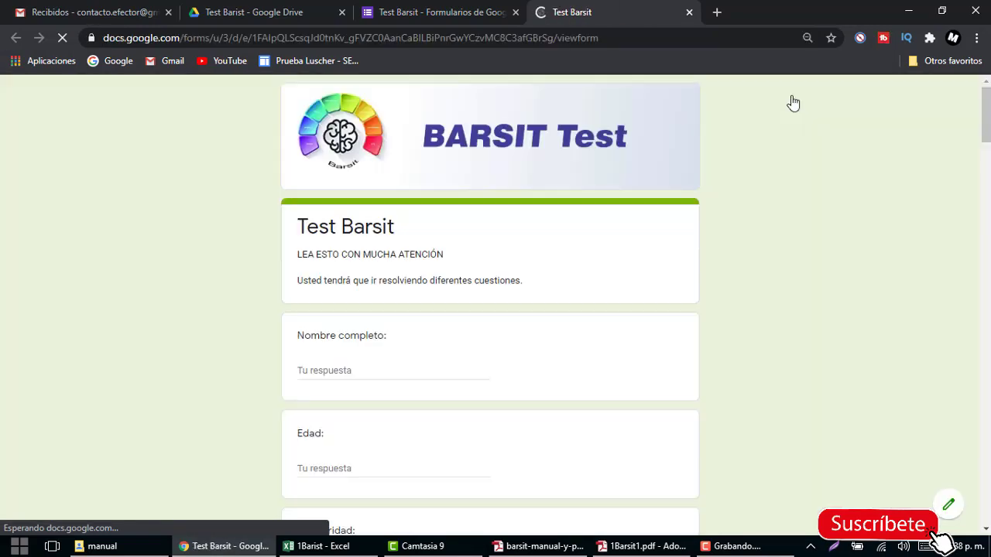
scroll(604, 263, "down", 3)
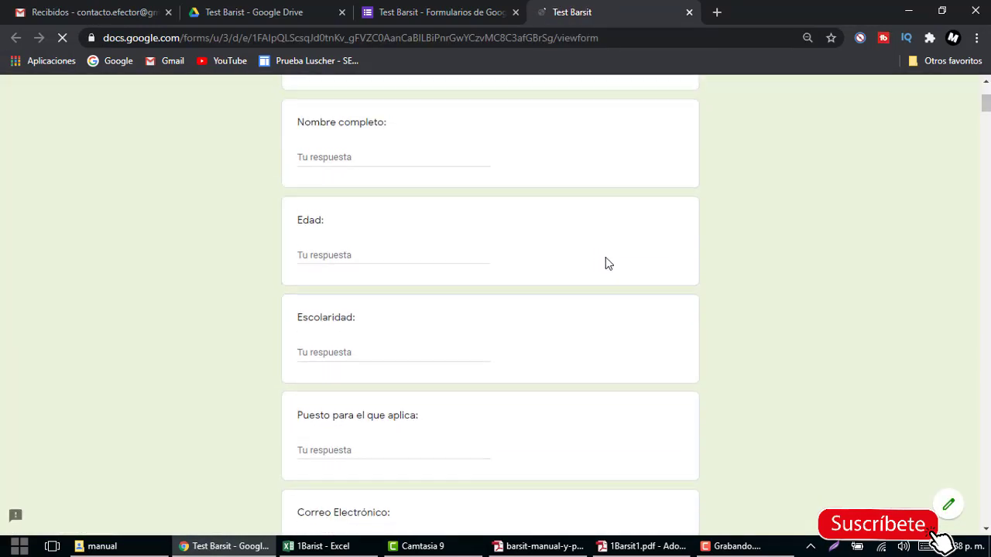
scroll(604, 261, "up", 4)
scroll(564, 296, "down", 3)
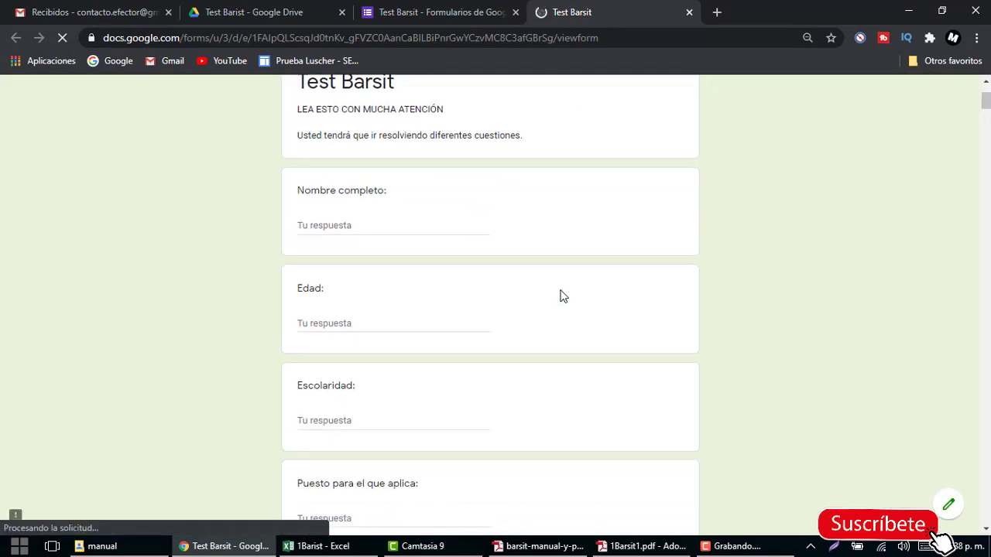
scroll(562, 296, "down", 3)
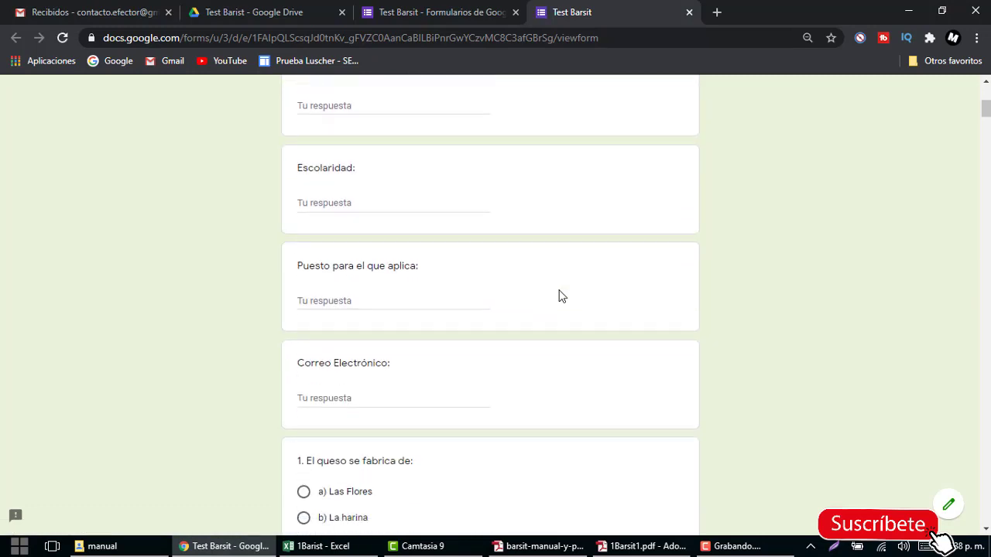
scroll(559, 294, "down", 2)
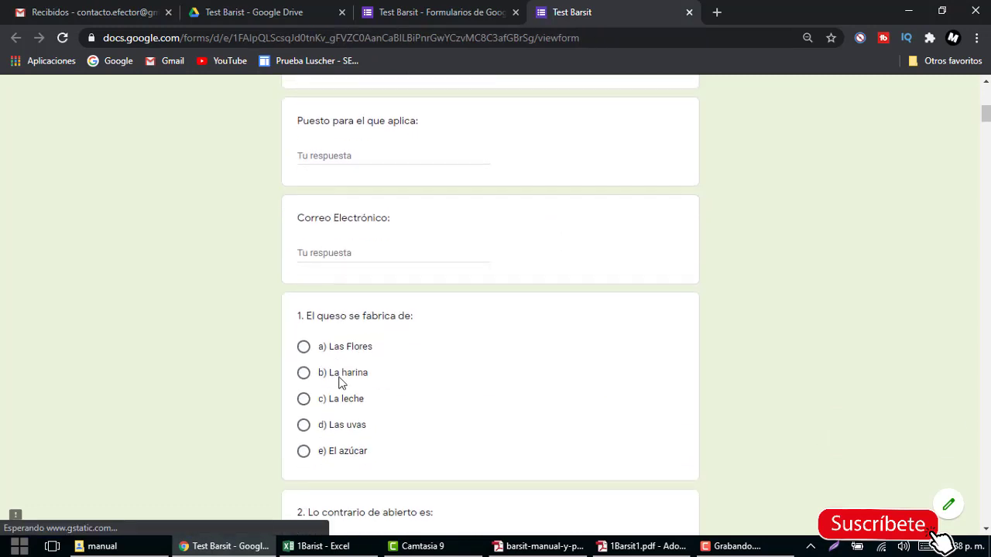
Mark 'a) Las Flores' for question 1 and scroll to the end of the form
left_click(303, 348)
scroll(332, 373, "down", 3)
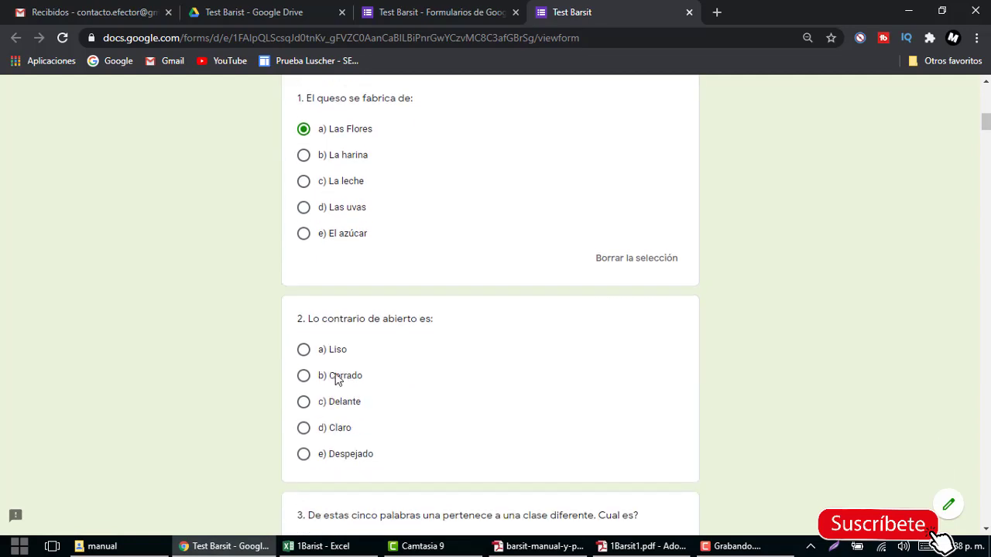
scroll(763, 310, "down", 5)
left_click_drag(985, 137, 987, 534)
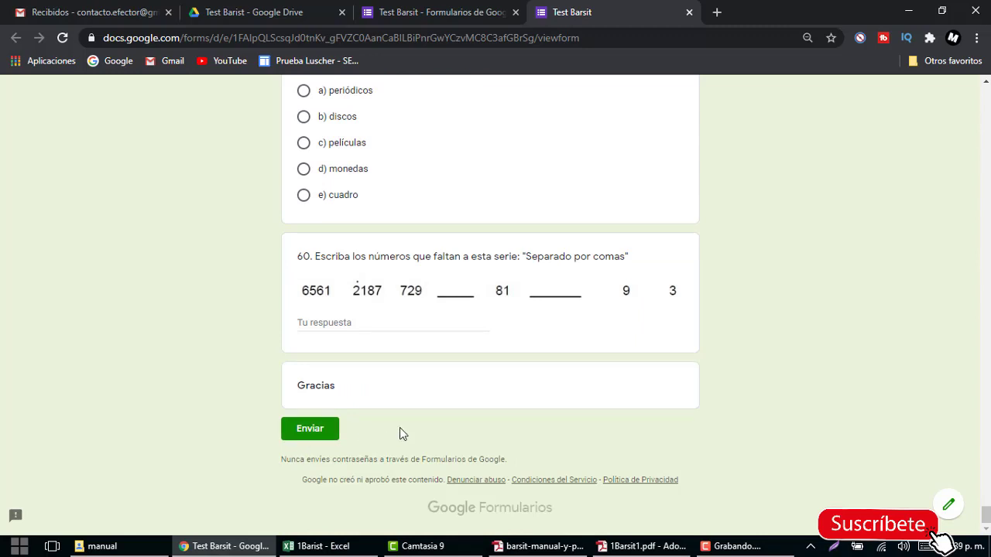
Confirm the Respuestas tab shows 1 respuesta, then return to the Test Barist folder
left_click(266, 10)
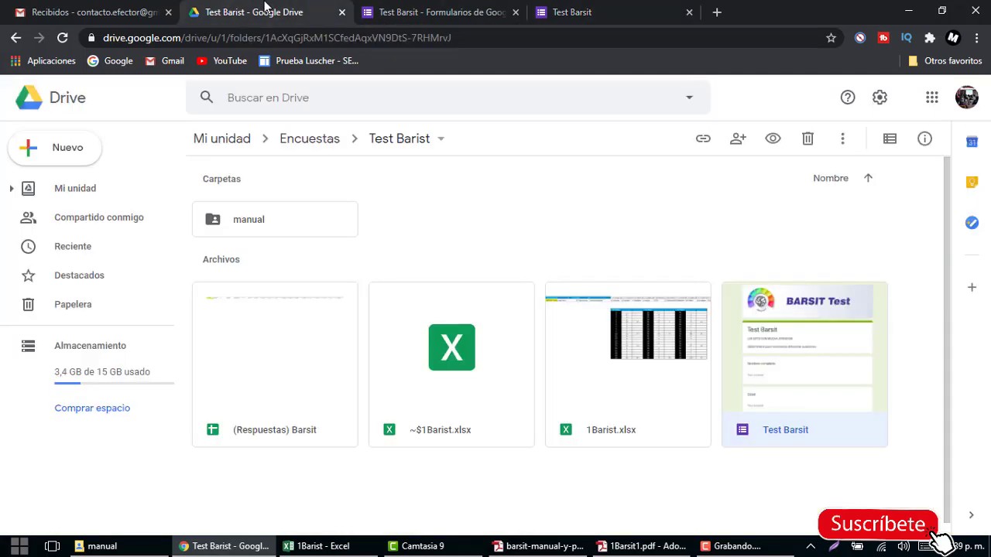
left_click(411, 10)
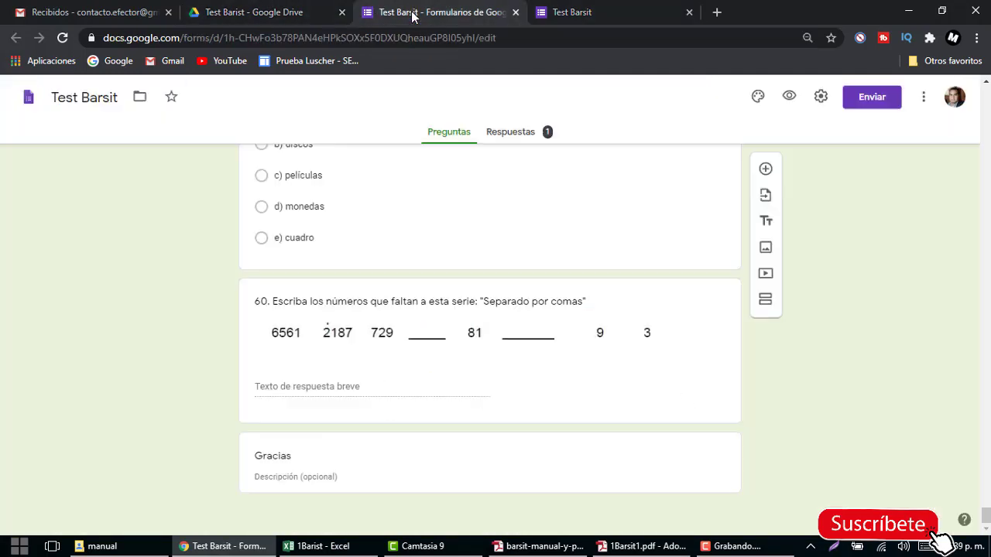
left_click(504, 134)
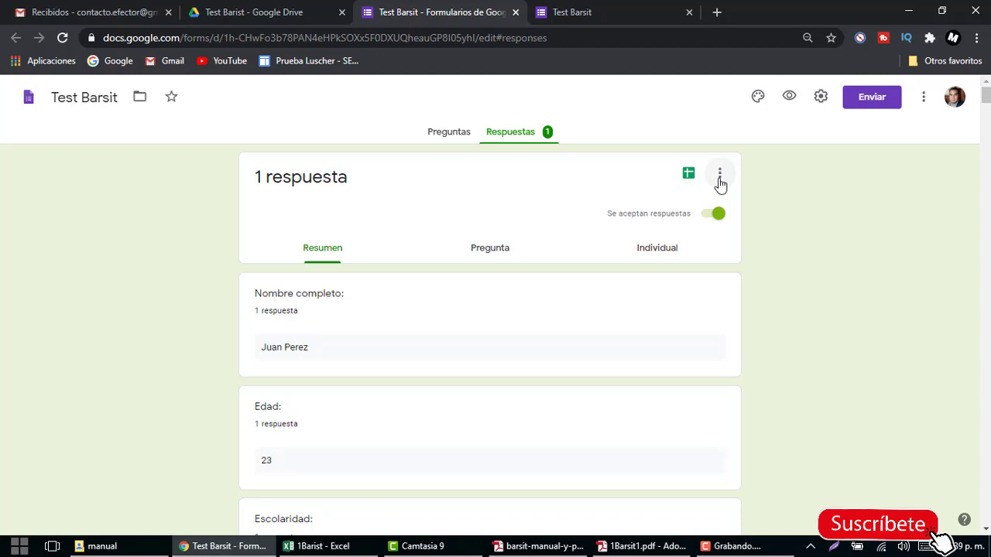
left_click(230, 10)
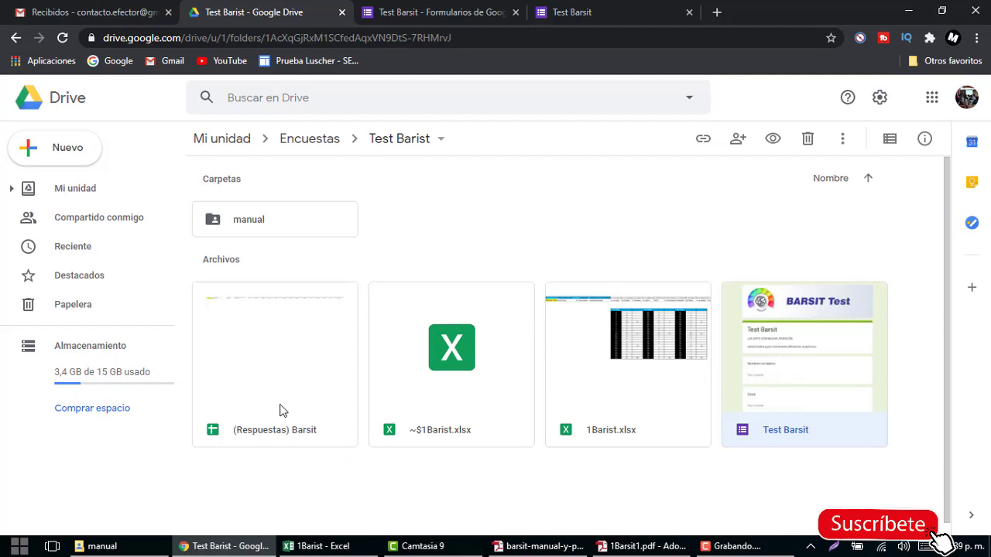
Open the (Respuestas) Barsit spreadsheet and copy response row 2 from A2 through BN2
double_click(282, 410)
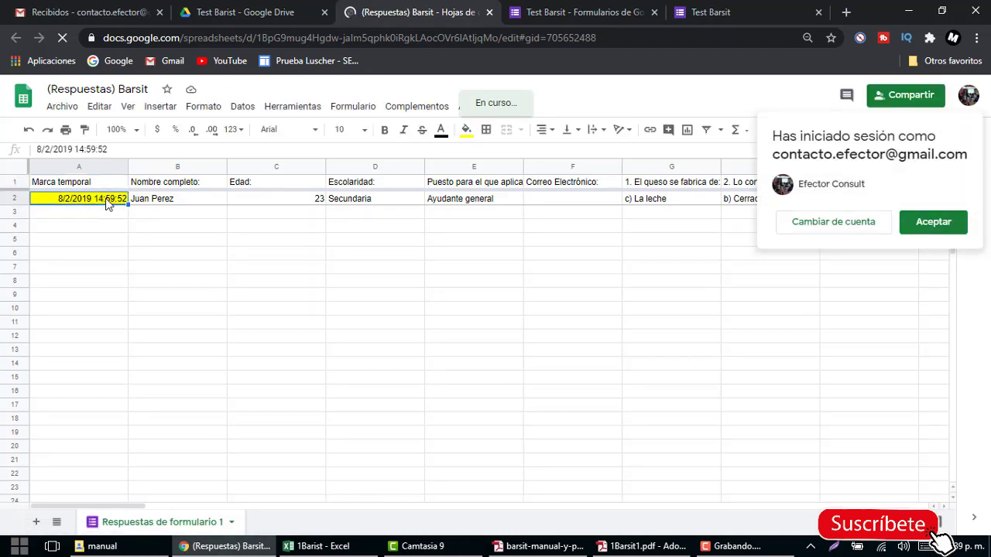
key("ctrl+shift+Right")
key("ctrl+shift+Right")
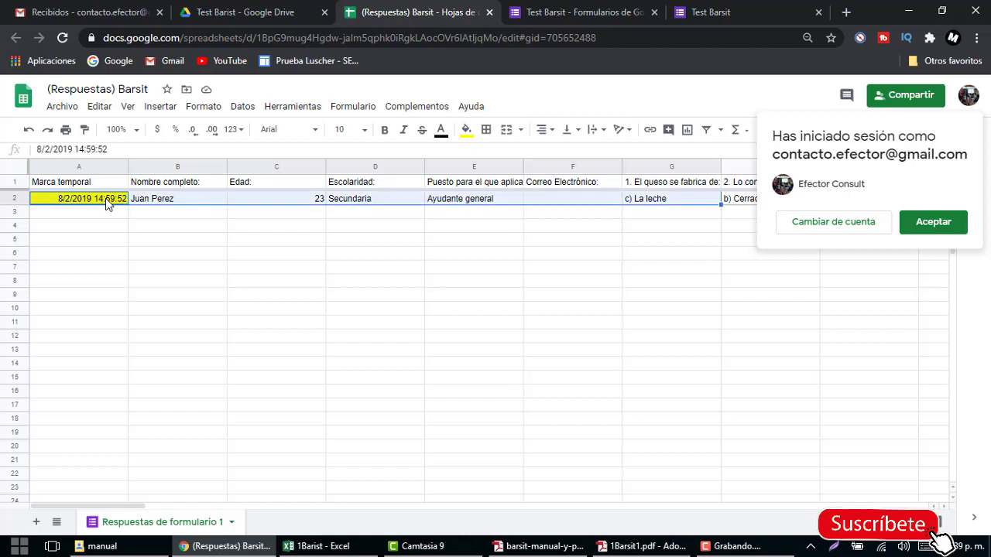
key("ctrl+shift+Right")
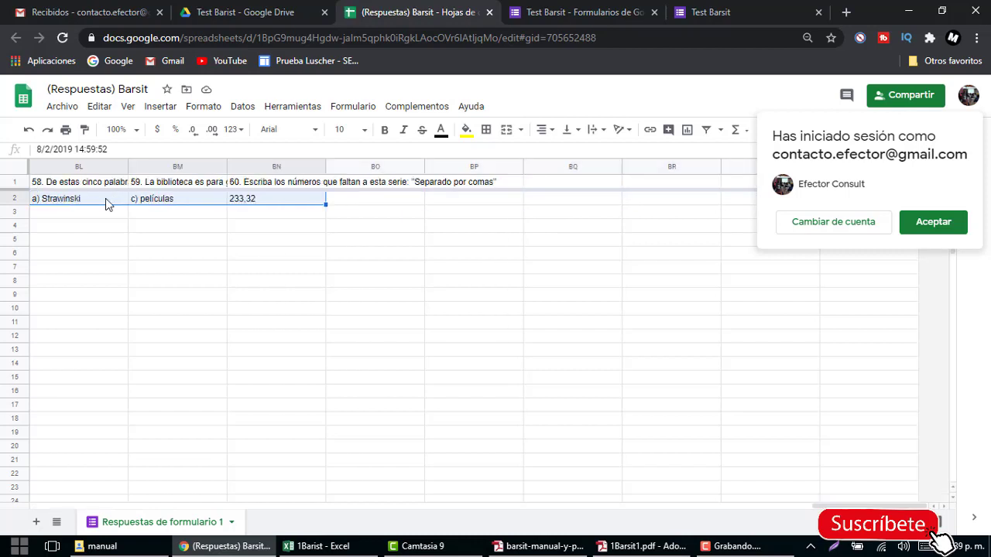
key("ctrl+c")
Select cell A2 on the Forms sheet of the 1Barist Excel workbook
left_click(317, 546)
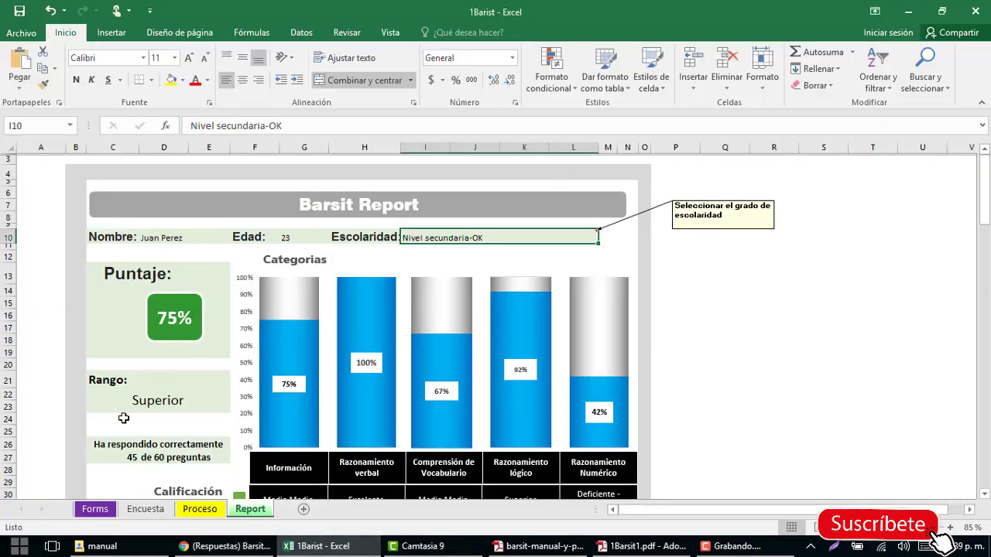
left_click(96, 509)
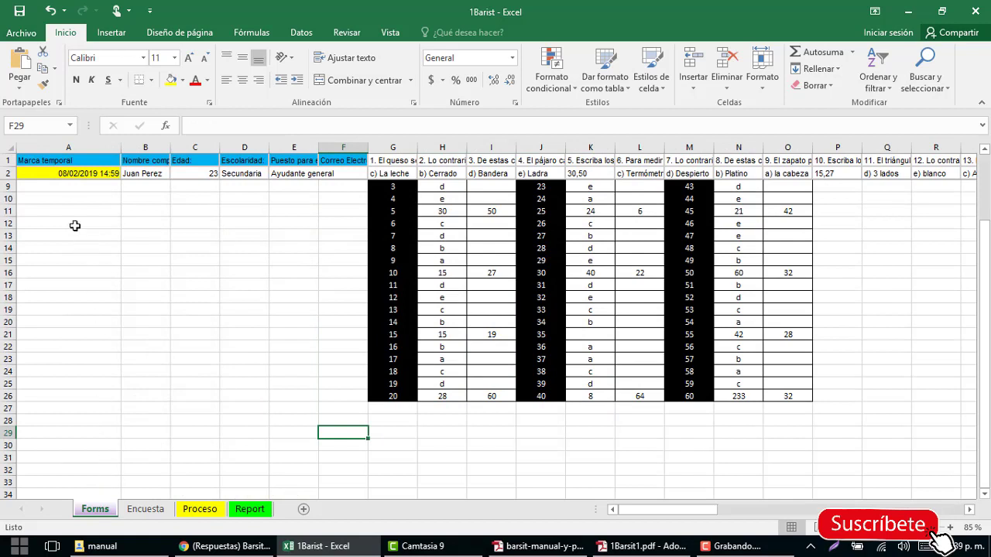
scroll(75, 225, "up", 2)
left_click(83, 172)
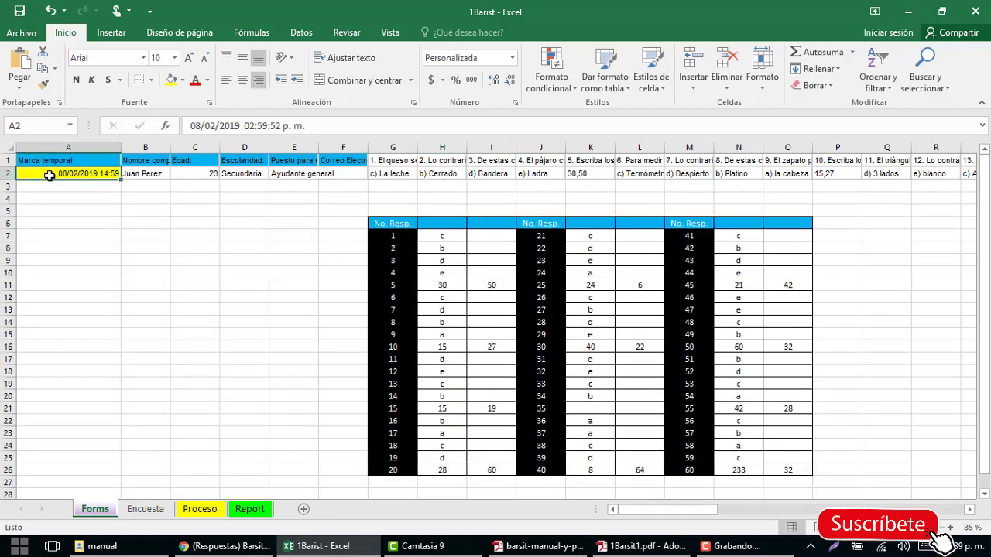
Paste the copied response row into A2 using Pegado especial as Texto
key("ctrl+alt+v")
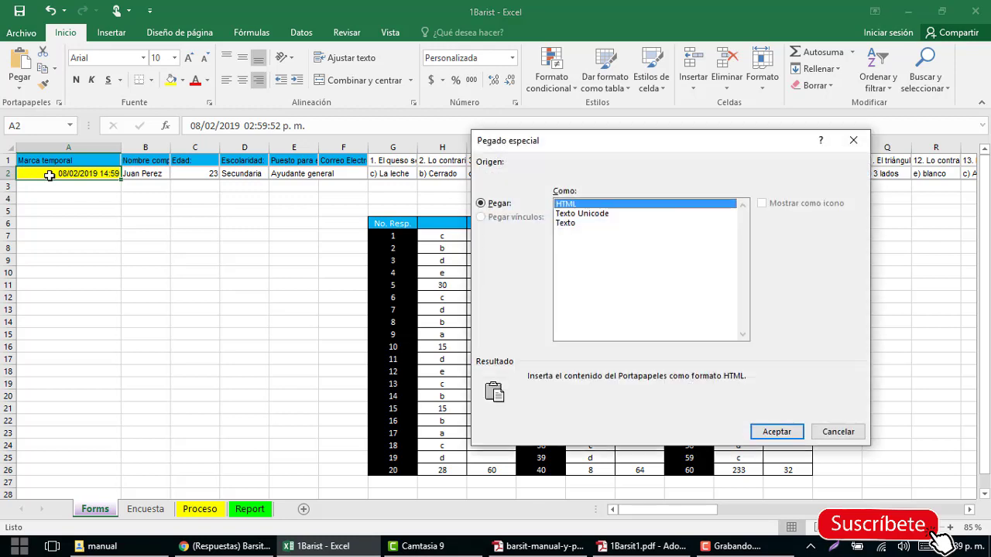
key("Down")
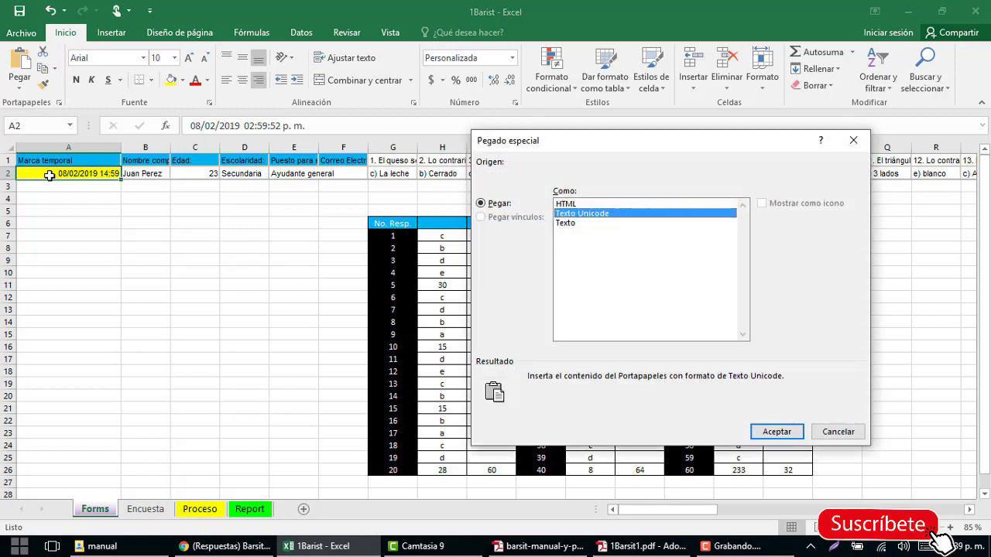
key("Down")
key("Return")
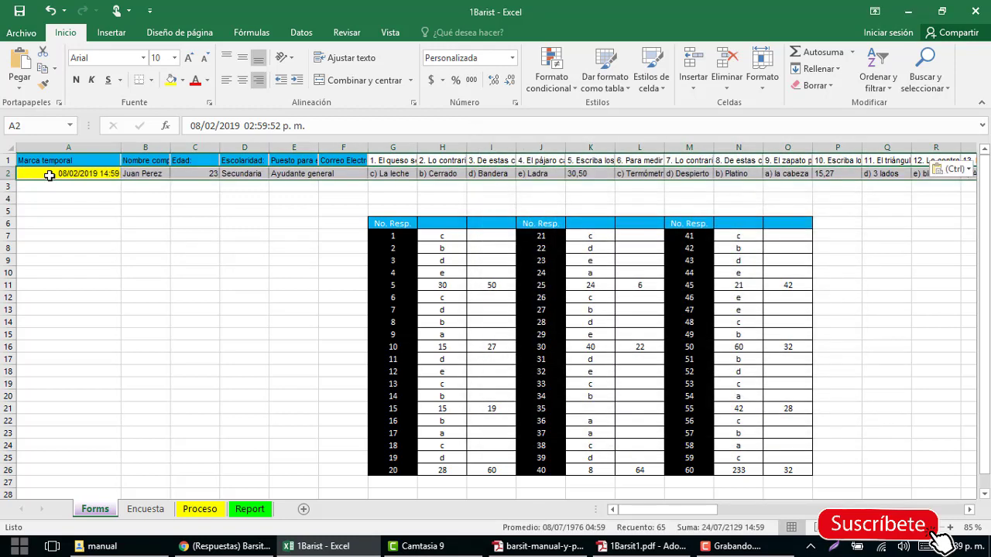
left_click(20, 82)
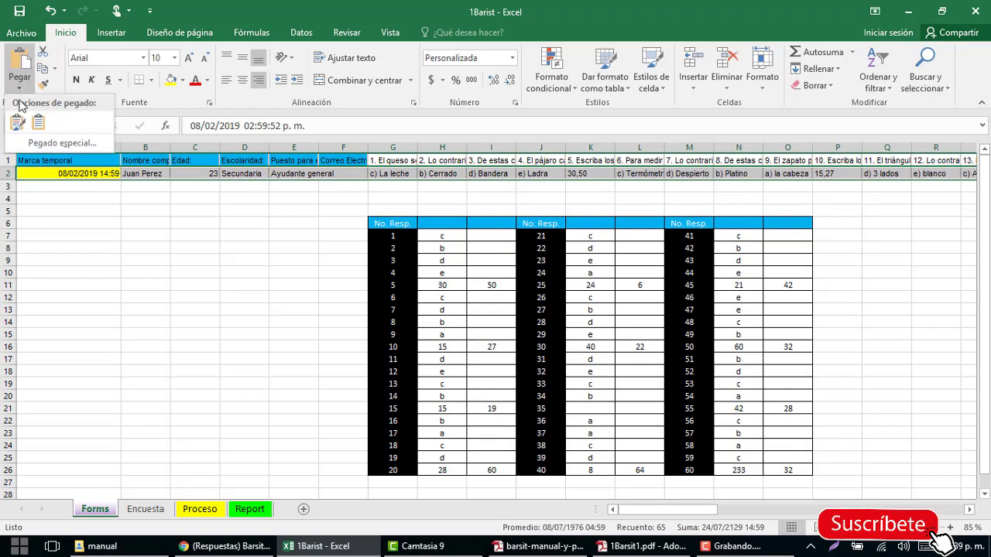
left_click(56, 143)
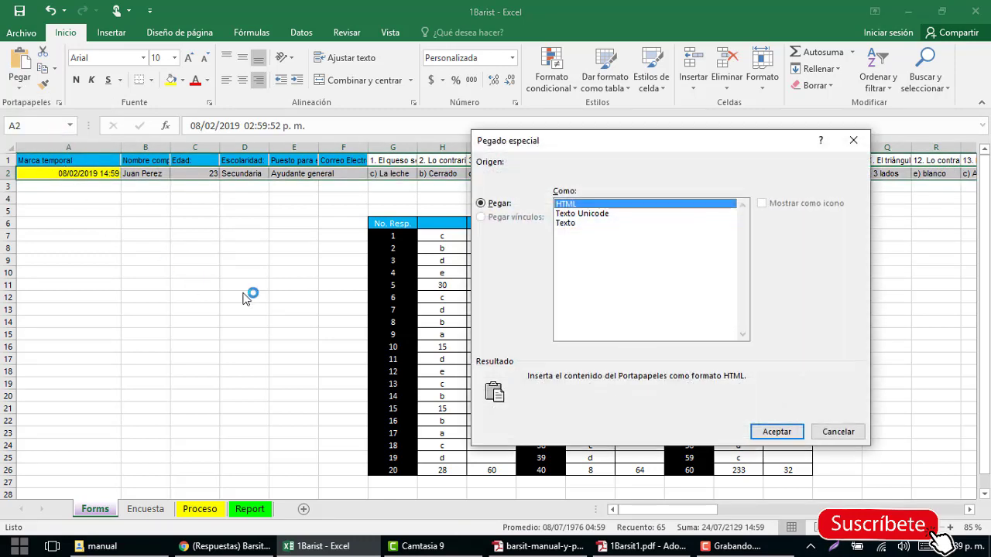
left_click(838, 432)
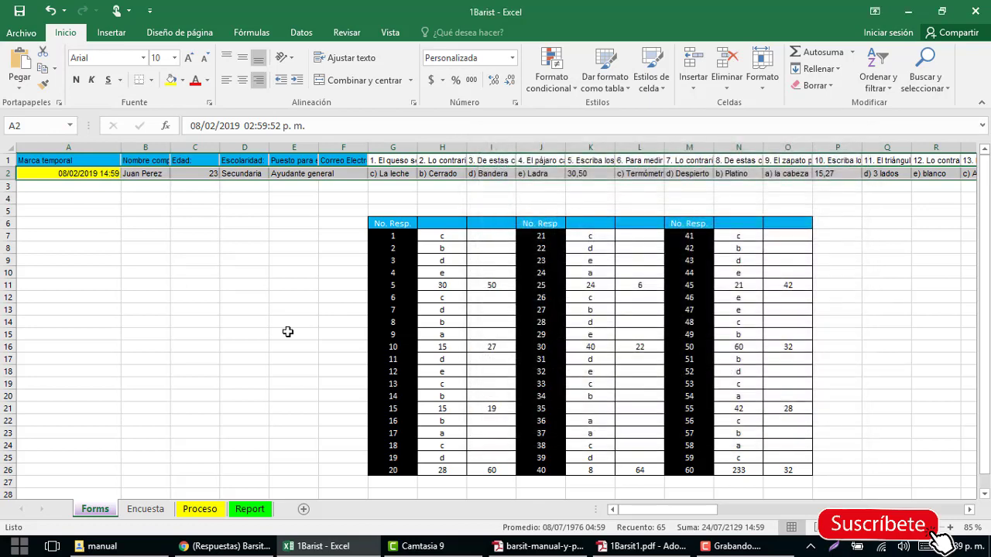
Inspect the EXTRAE formulas in H8 and H7 that pull answers from row 2
left_click(175, 280)
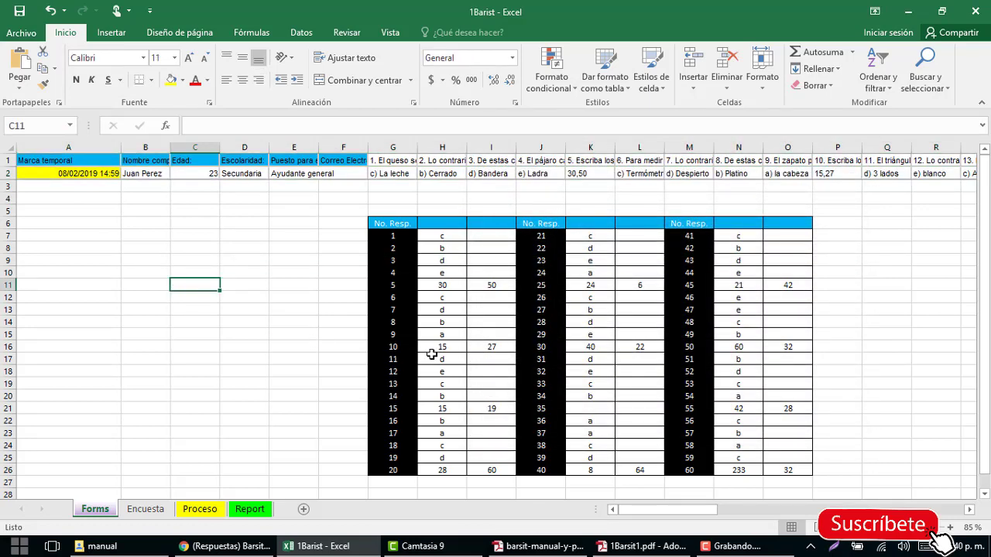
left_click(449, 247)
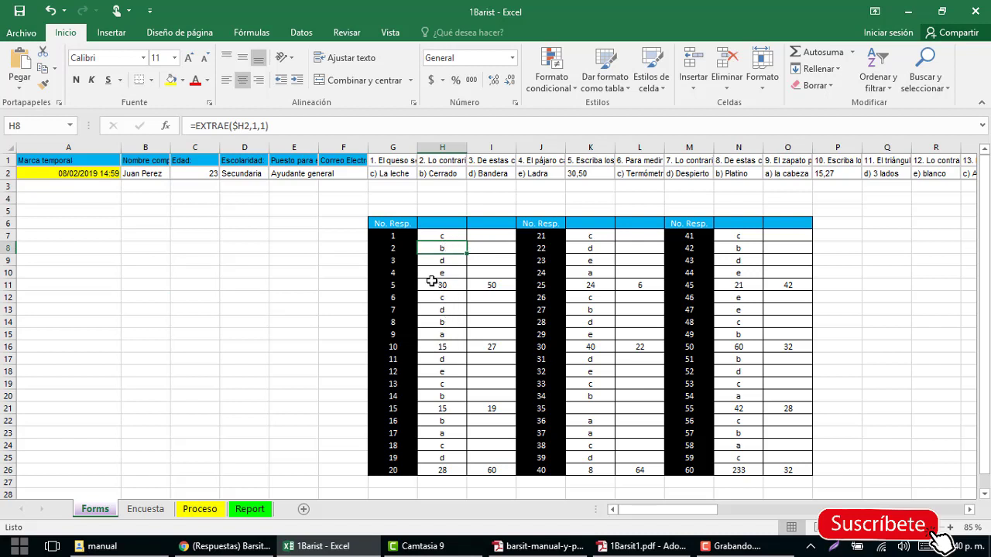
left_click(447, 234)
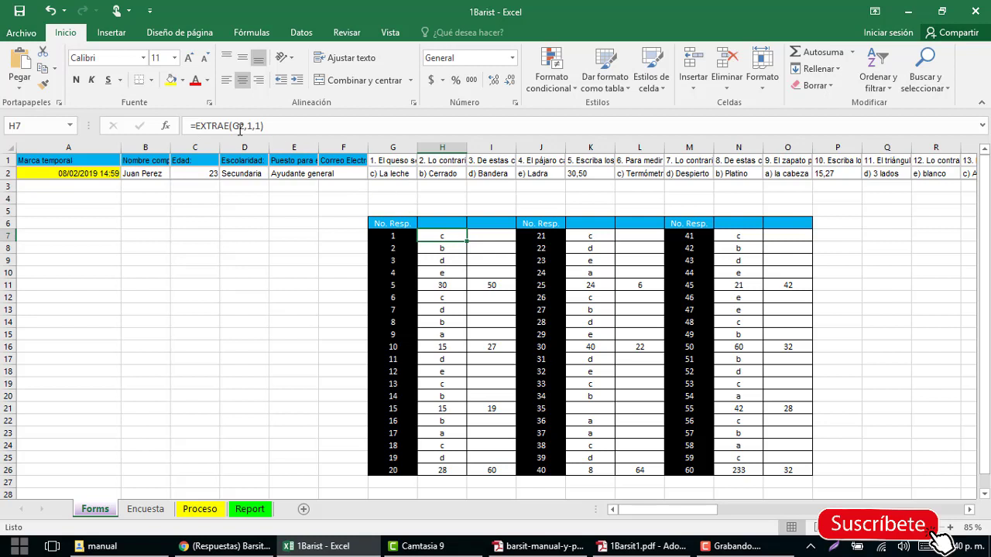
left_click(240, 128)
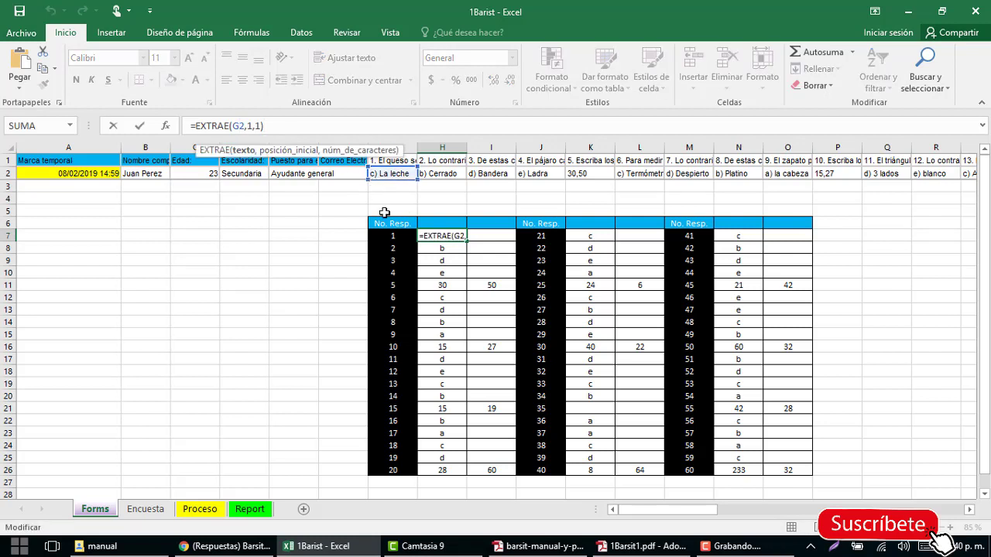
left_click_drag(384, 150, 384, 108)
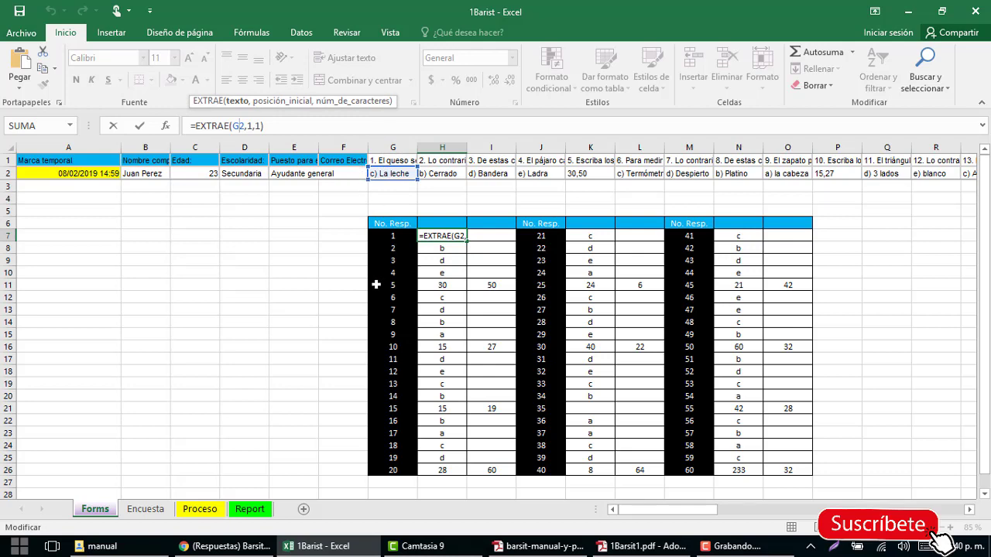
key("Return")
Check the answer formulas down to N26 for answer 60, then open the Proceso sheet
key("Down")
key("Down")
key("Down")
key("Down")
key("Down")
key("Down")
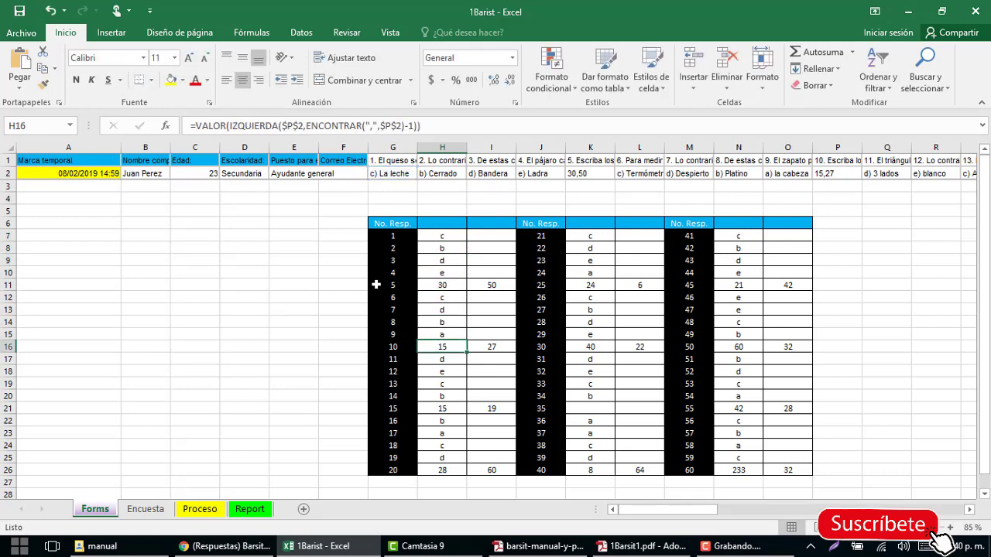
key("Down")
key("Down")
key("Down")
key("Down")
key("Down")
key("Down")
key("Down")
key("Down")
key("Down")
key("Down")
key("Down")
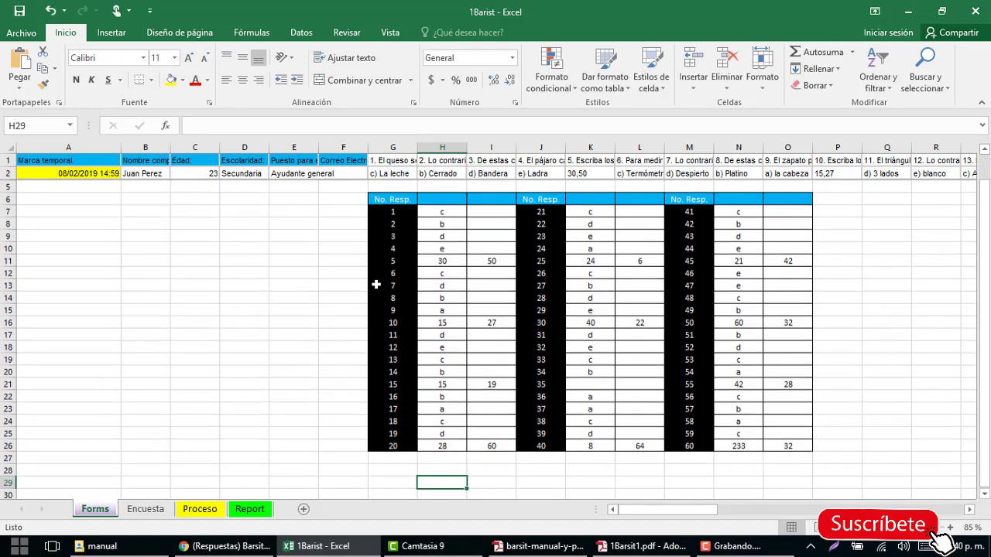
left_click(746, 447)
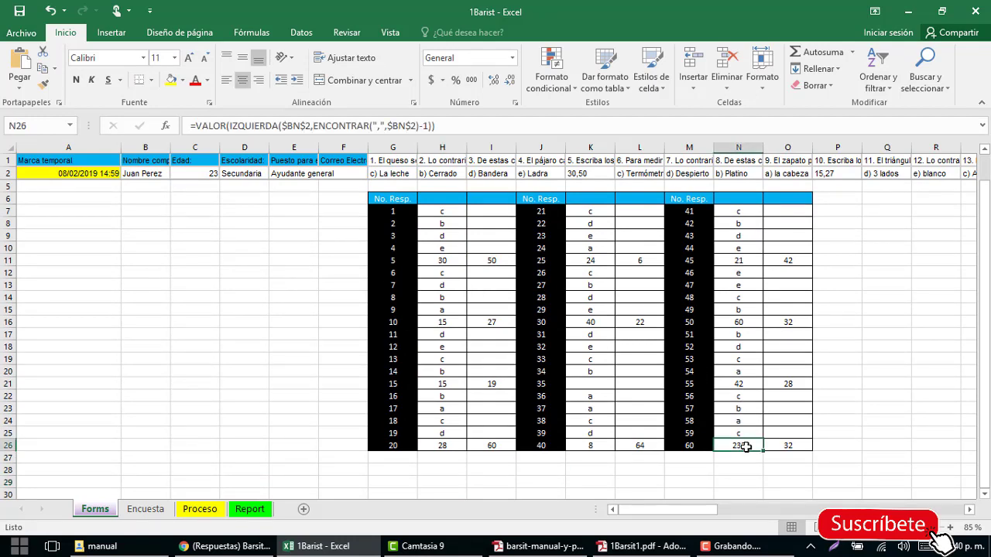
left_click(147, 510)
scroll(138, 460, "up", 9)
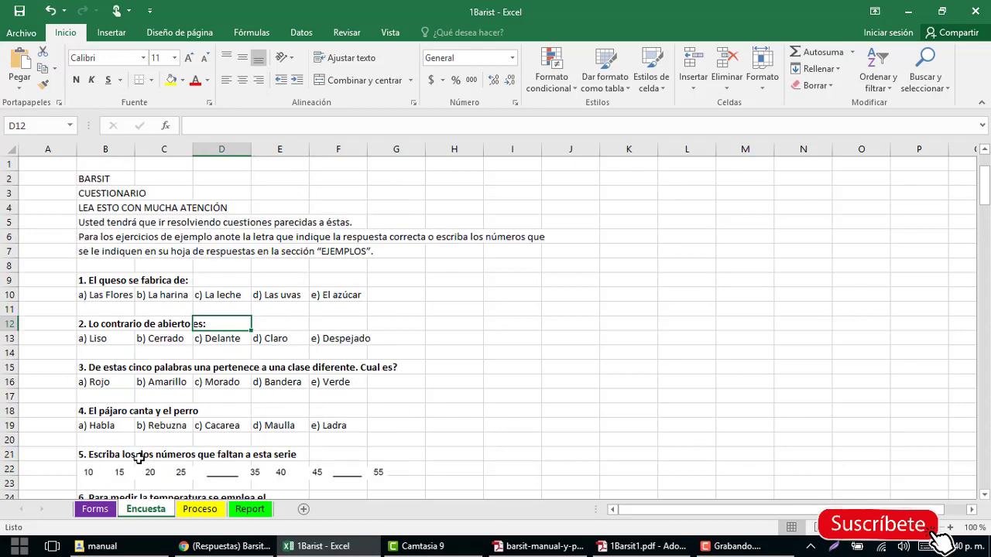
left_click(181, 510)
scroll(172, 439, "up", 4)
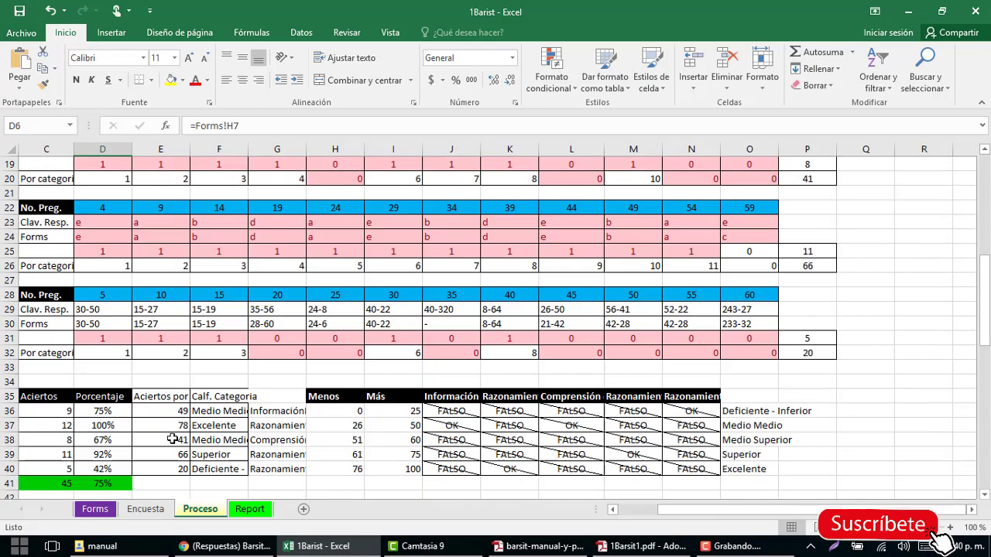
scroll(172, 439, "up", 6)
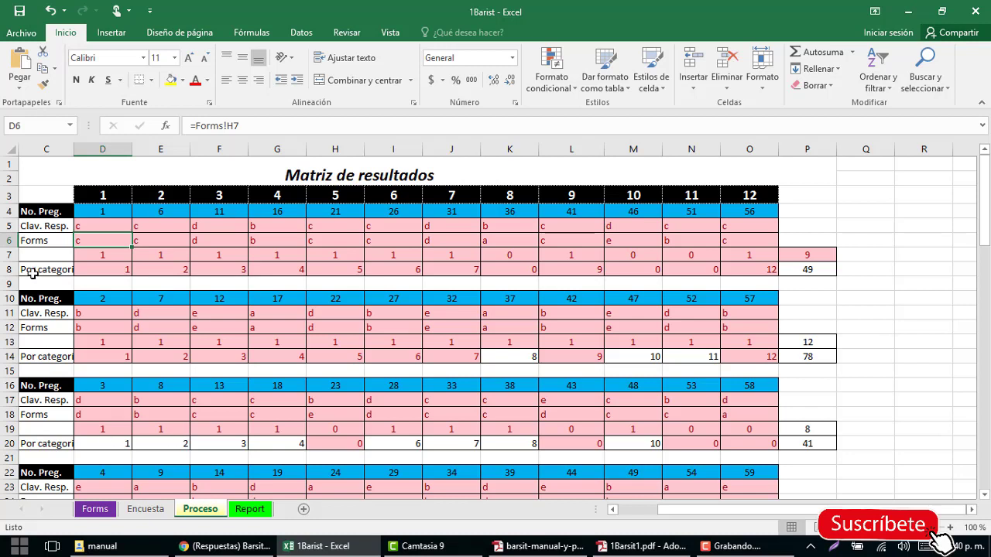
left_click_drag(47, 227, 749, 232)
left_click(48, 242)
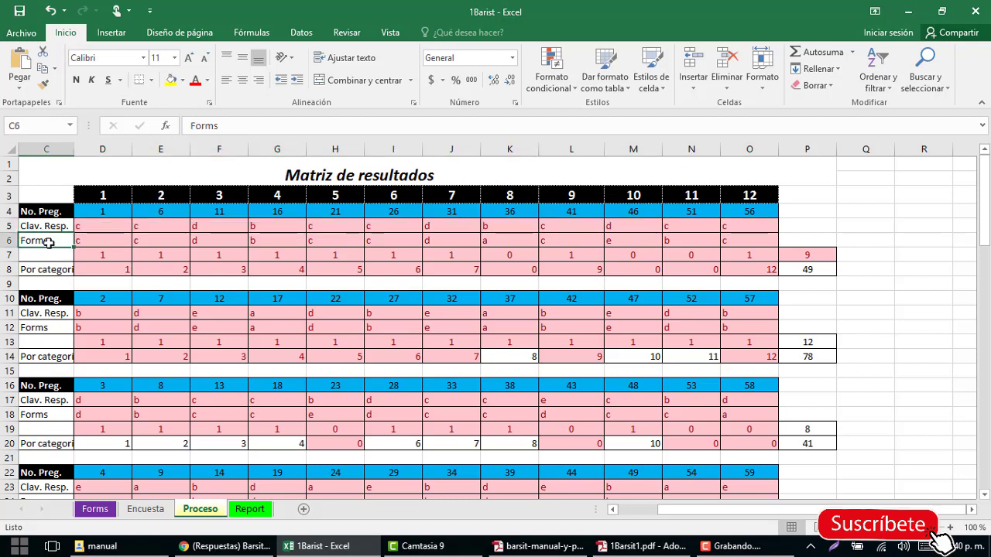
left_click(98, 238)
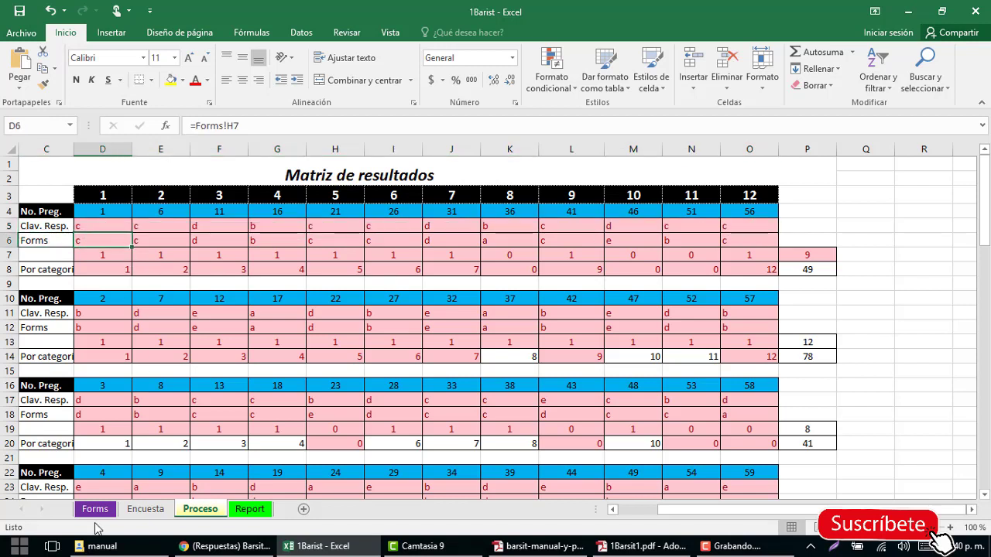
left_click(104, 255)
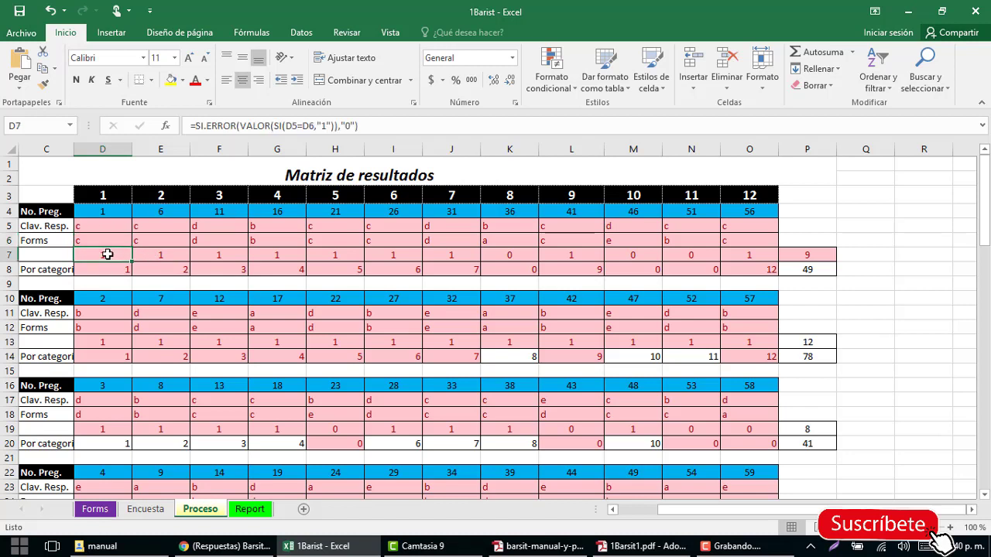
left_click(249, 126)
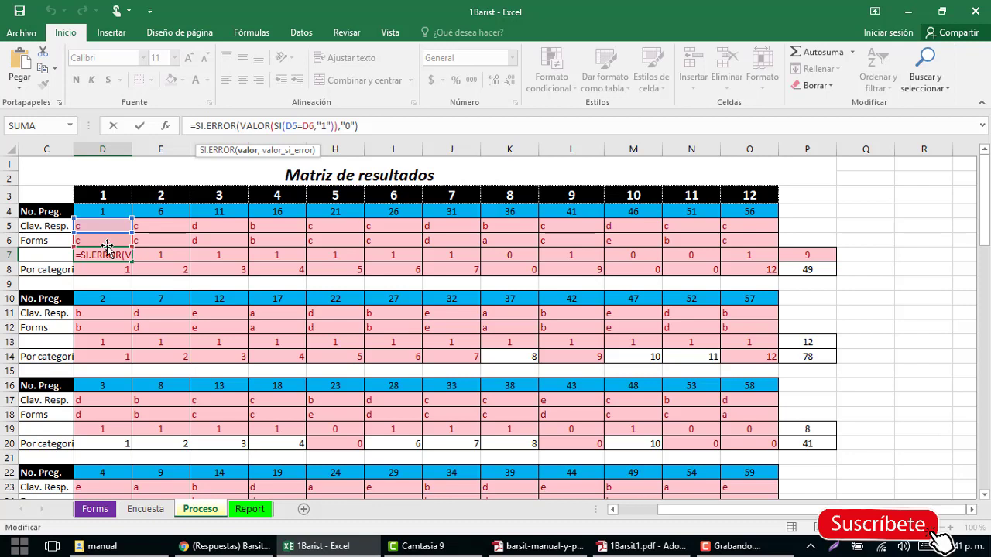
key("ctrl+Return")
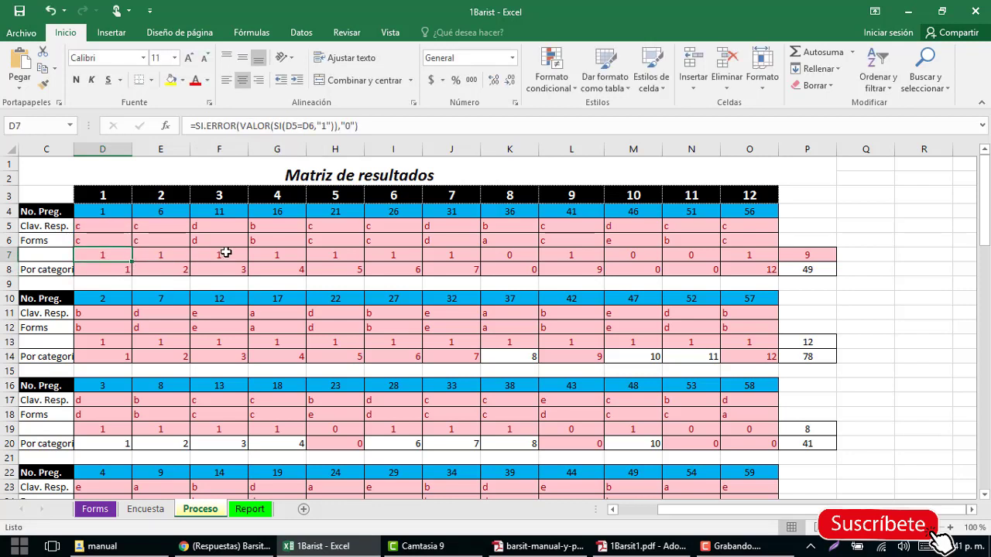
left_click(504, 254)
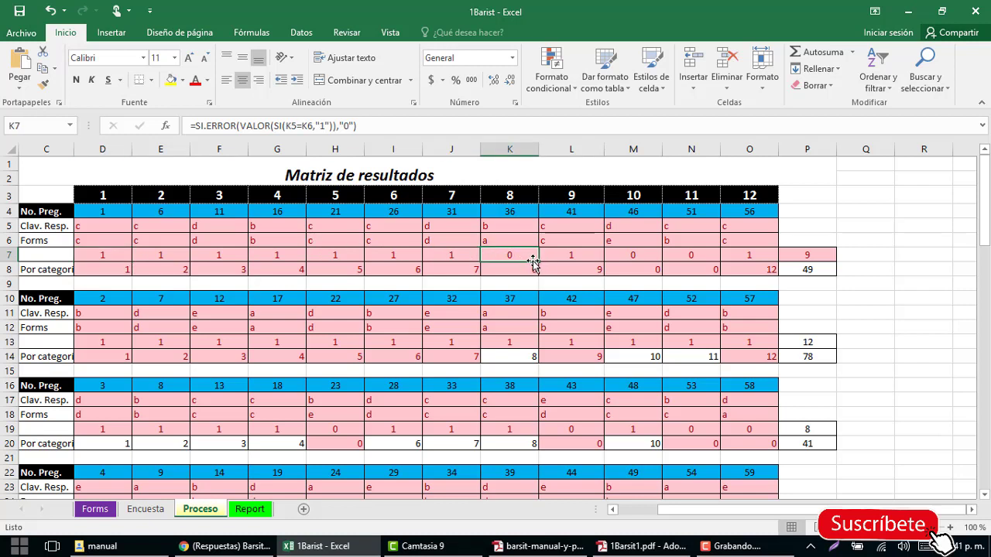
left_click(500, 223)
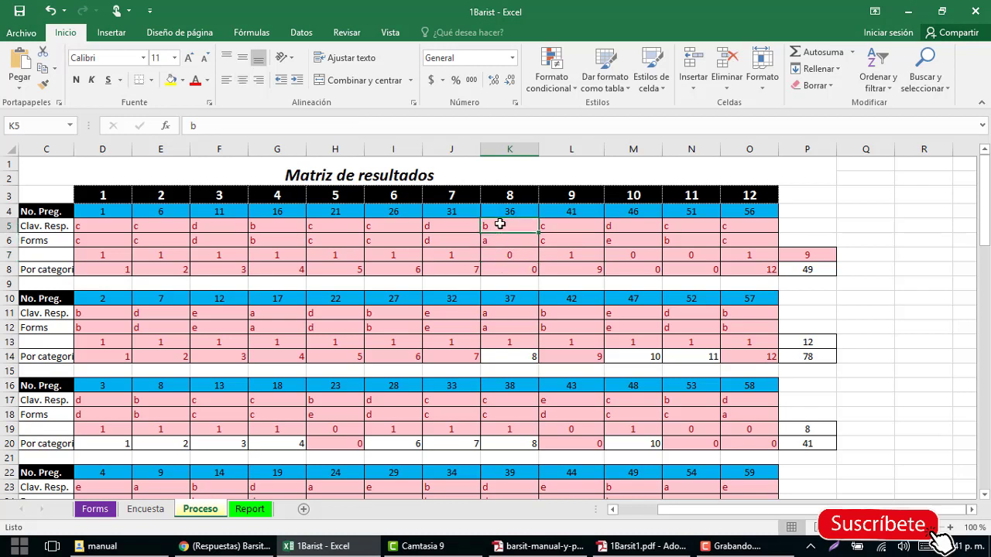
left_click(501, 243)
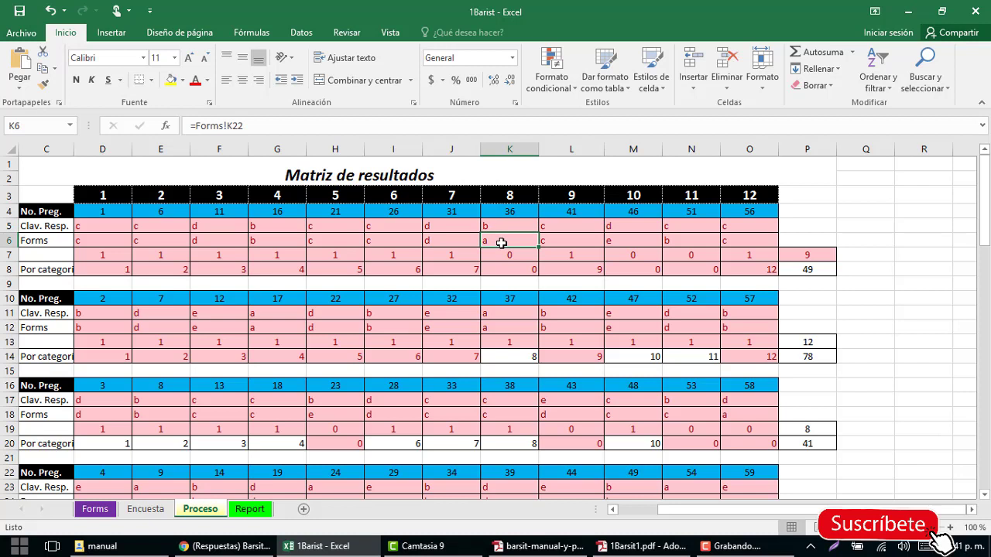
left_click(504, 257)
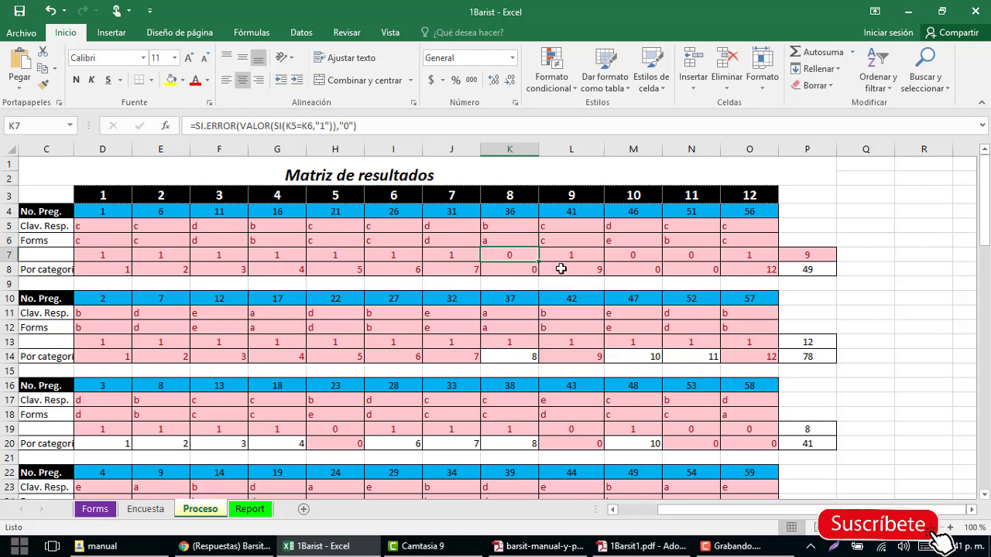
left_click(808, 258)
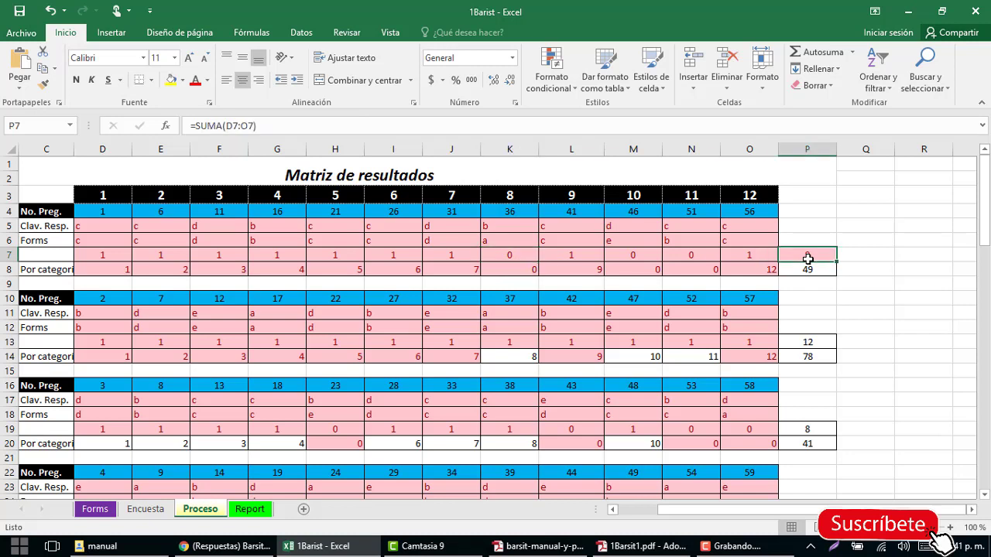
left_click(241, 129)
key("Return")
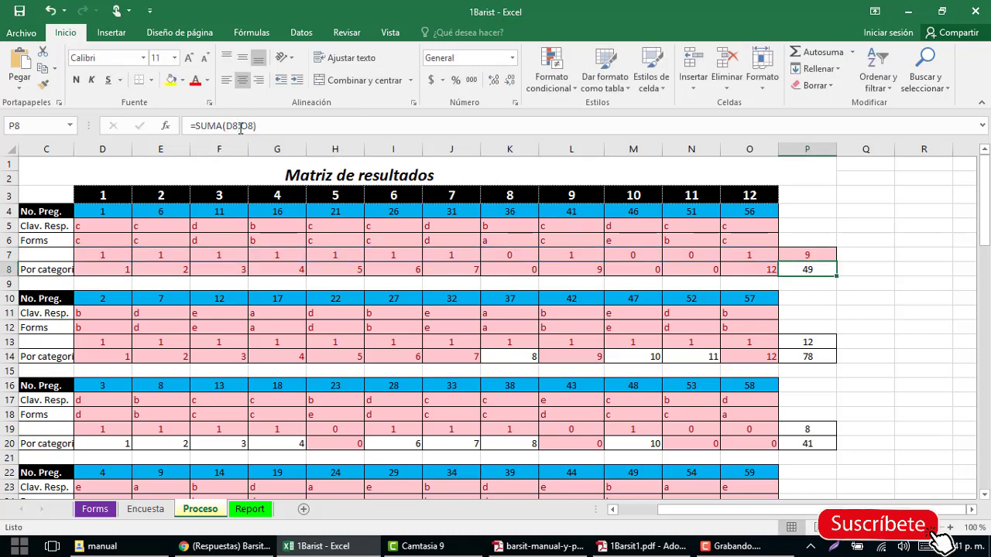
key("Left")
key("Left")
key("Left")
key("Left")
key("Left")
key("Left")
key("Left")
key("Left")
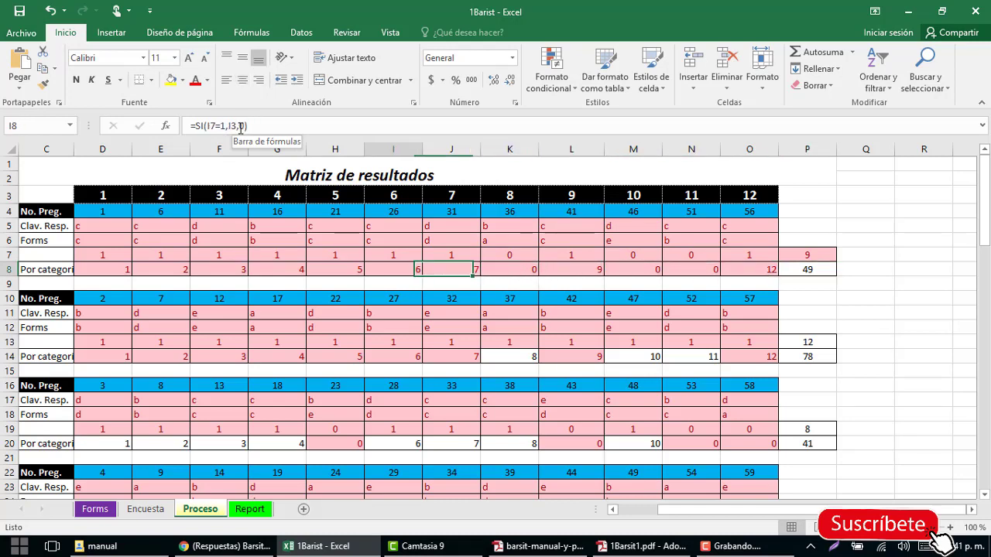
key("Left")
key("Left")
key("Left")
key("Right")
key("Right")
key("Right")
key("Left")
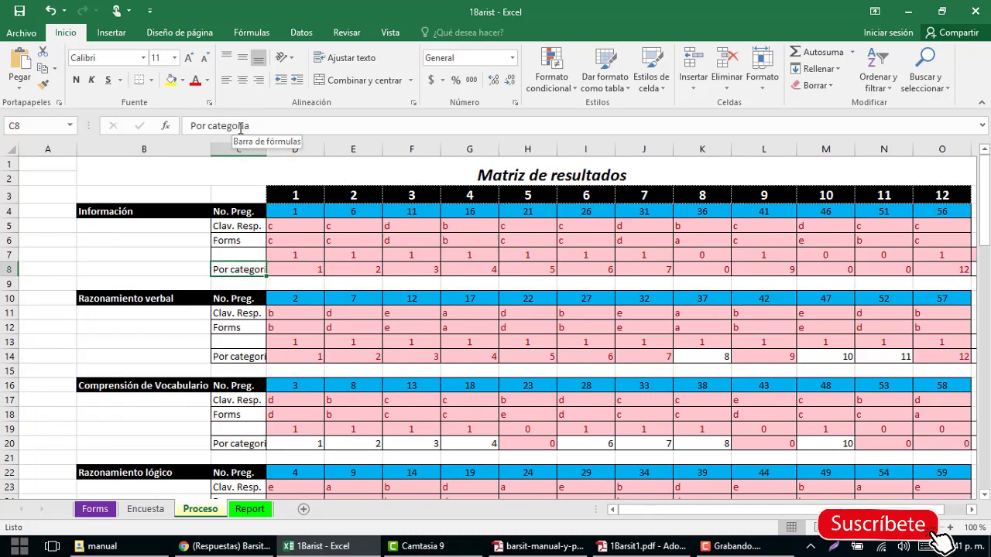
left_click(302, 270)
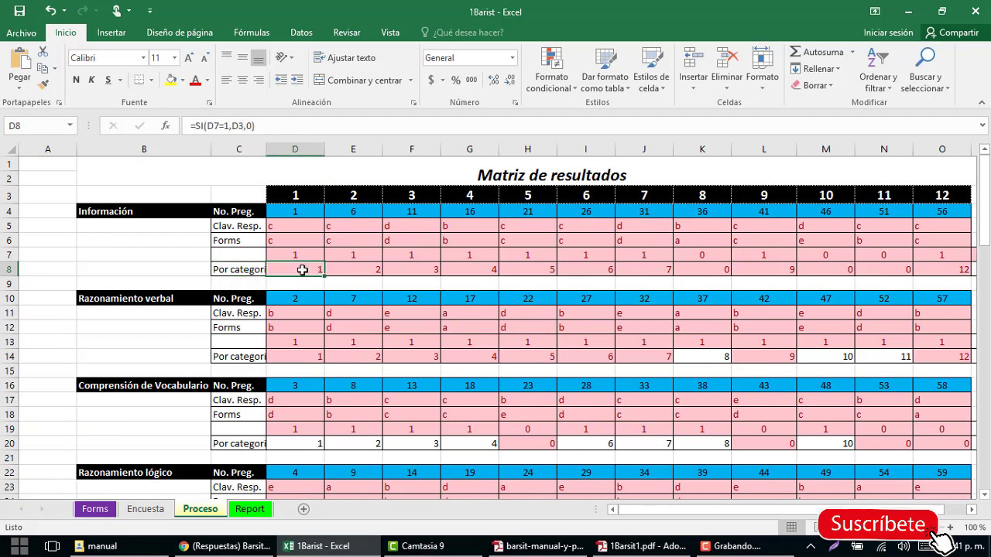
left_click(229, 126)
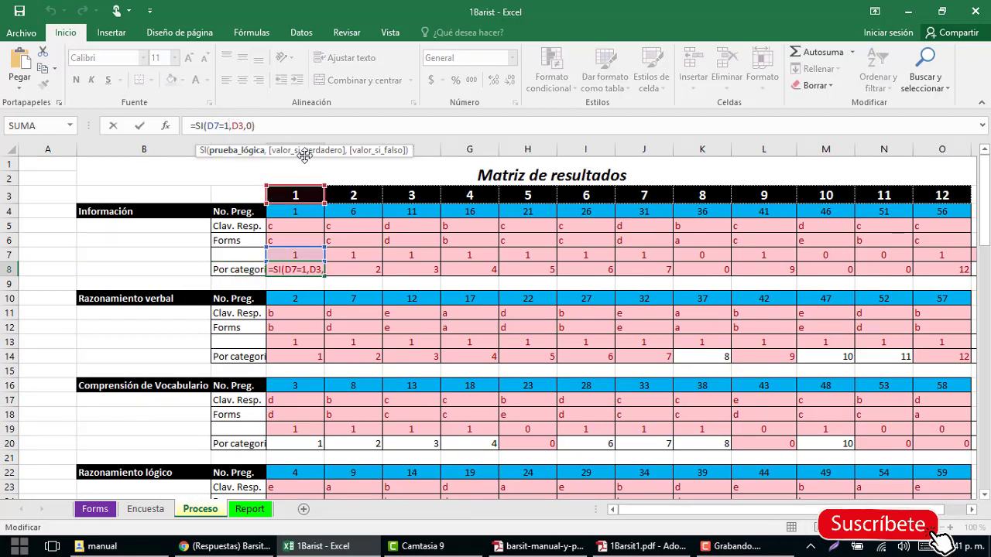
left_click_drag(348, 151, 353, 72)
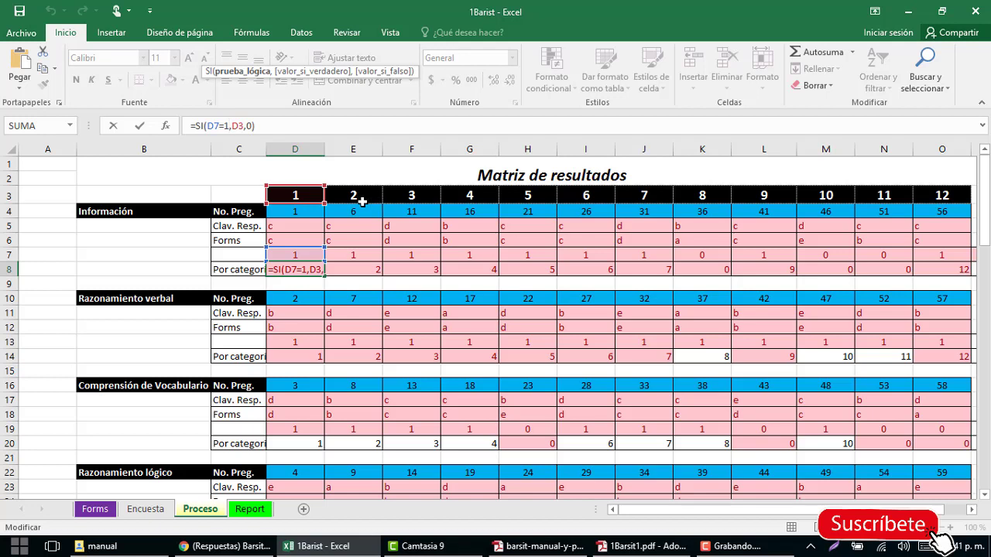
key("Return")
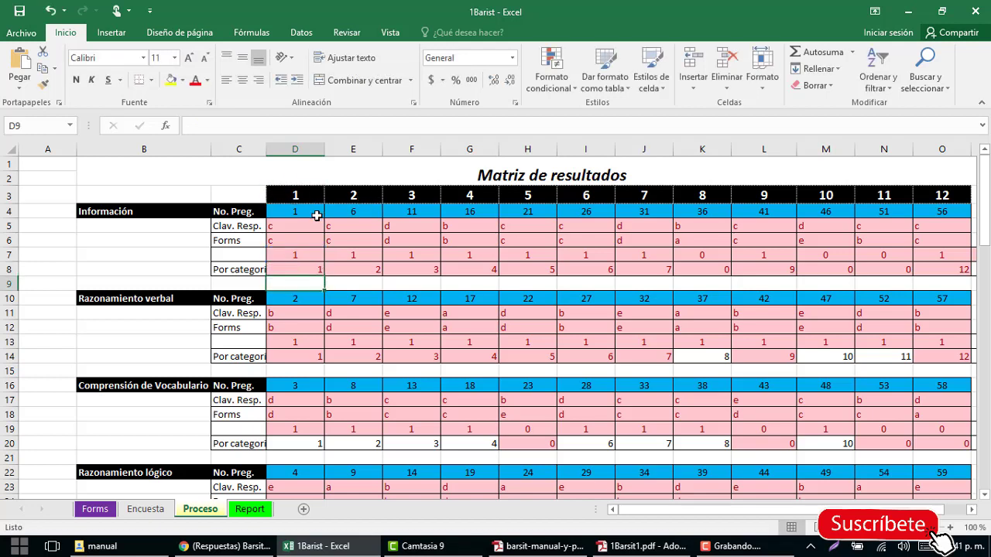
key("Up")
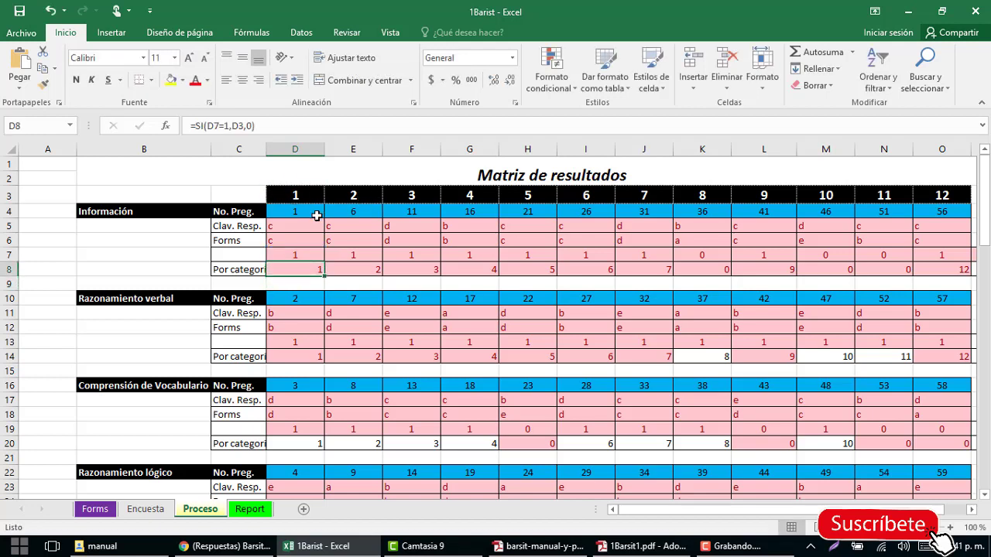
key("Right")
key("Right")
key("Right")
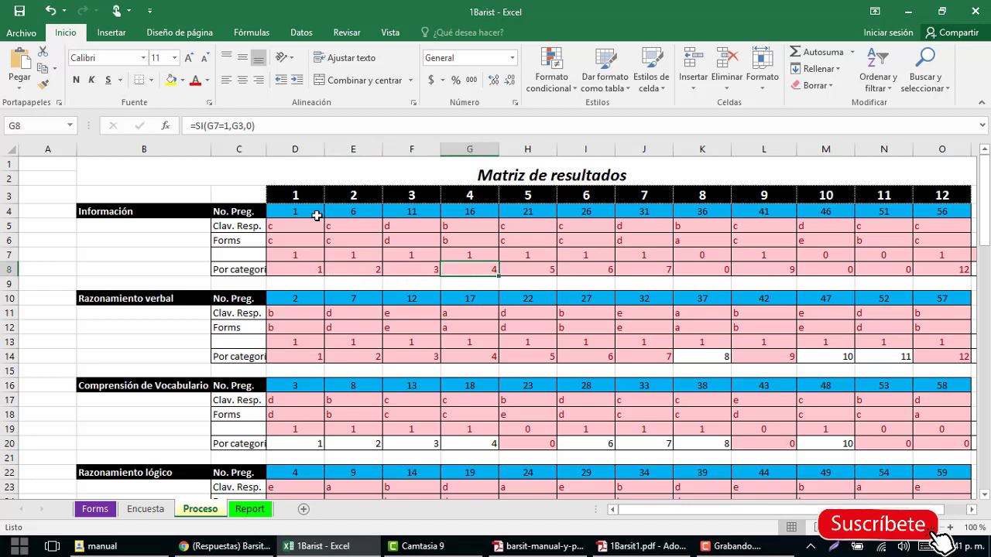
key("Right")
key("Right")
key("Right")
key("Right")
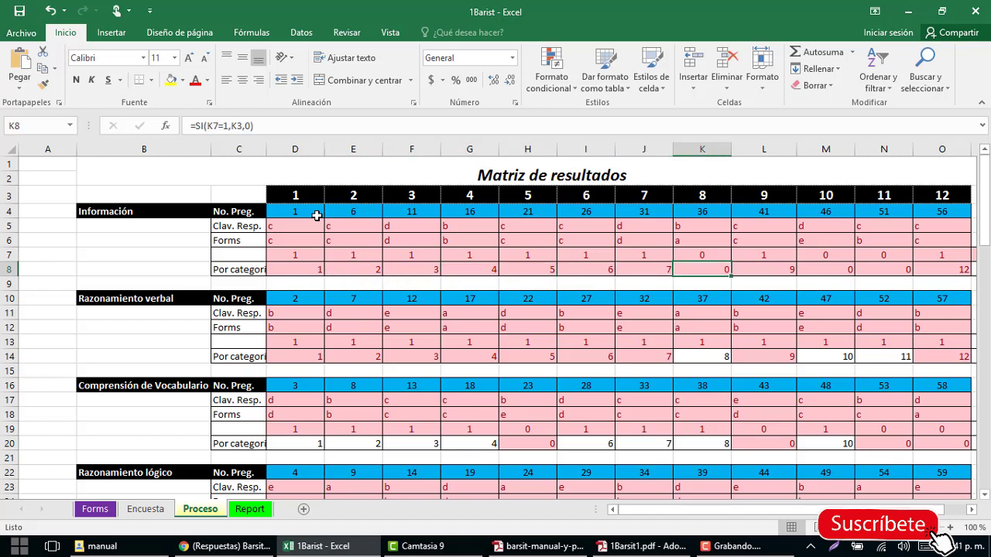
key("Right")
key("Left")
key("F2")
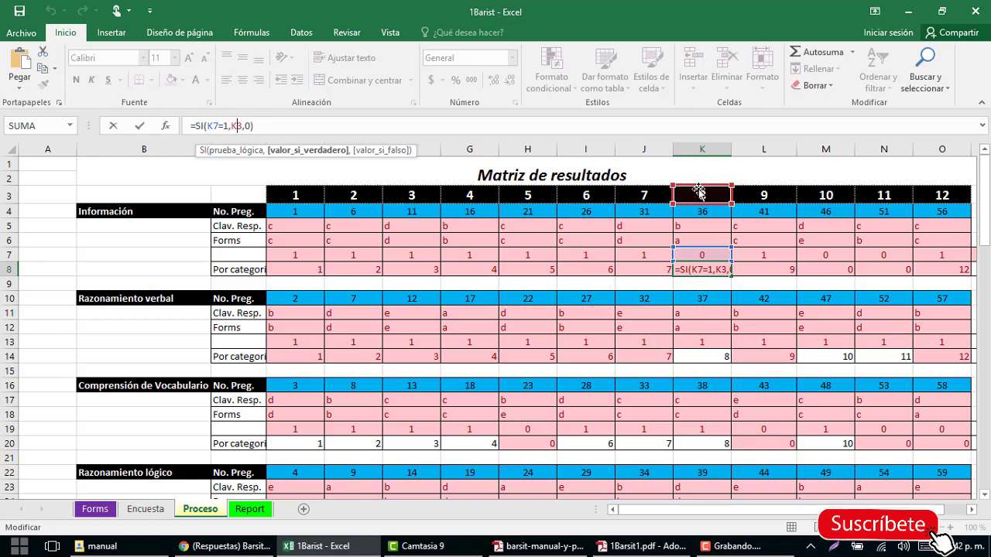
key("Return")
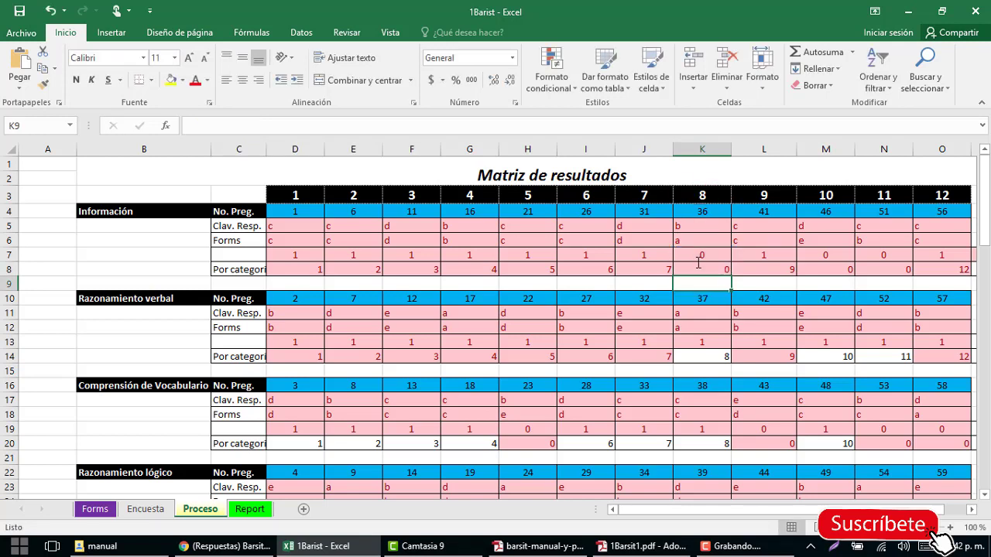
key("Up")
key("Right")
key("Right")
key("Right")
key("Right")
key("Right")
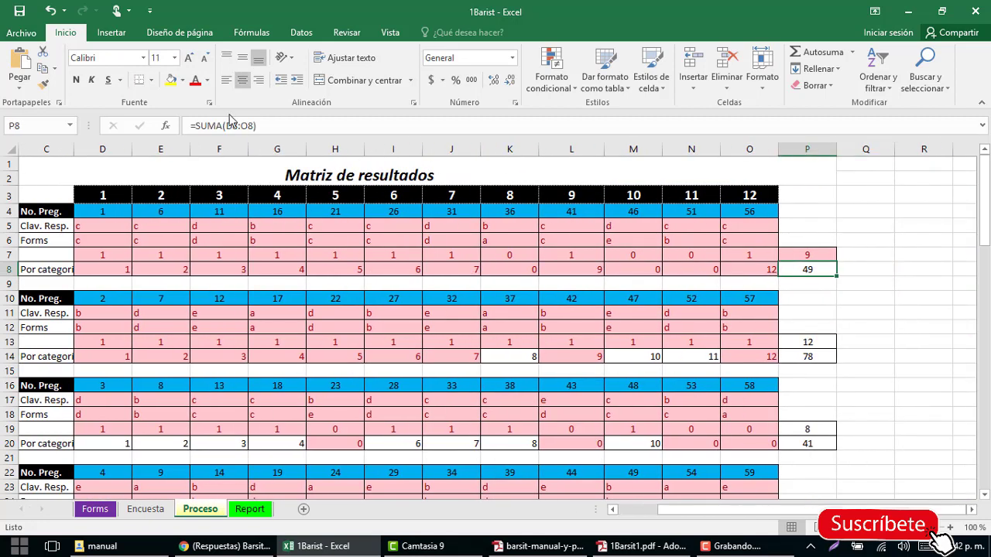
left_click(241, 125)
key("Return")
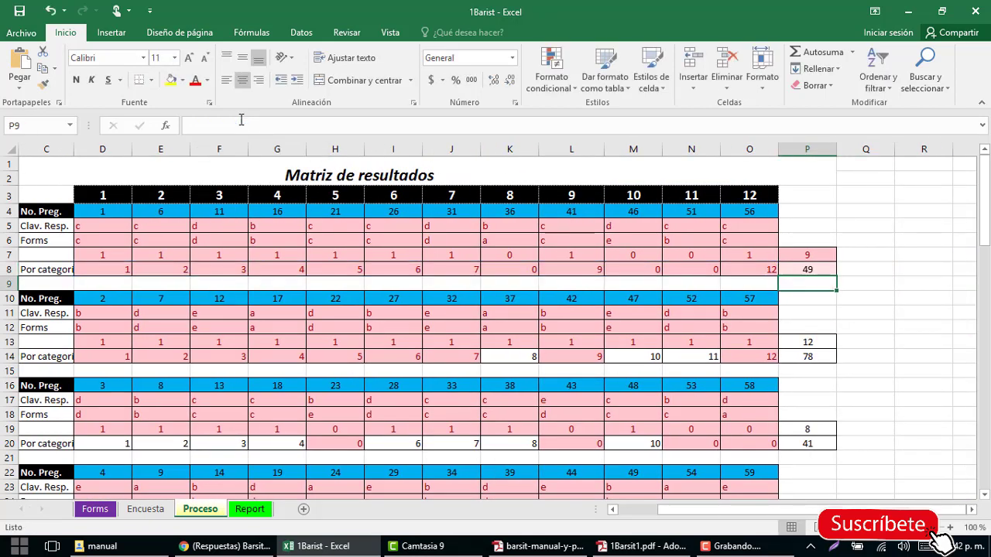
key("Down")
key("Down")
key("Down")
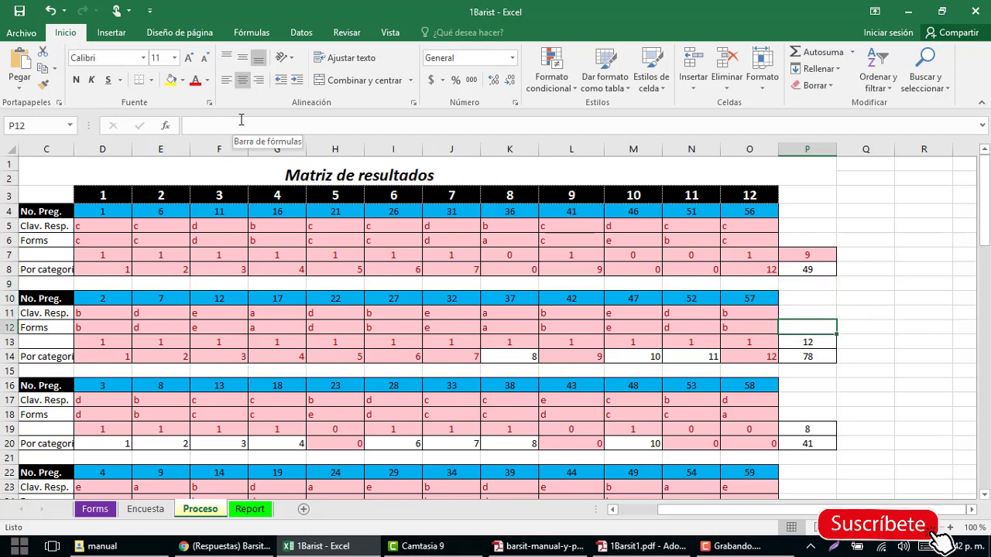
key("Down")
key("Down")
key("Left")
key("Left")
key("Left")
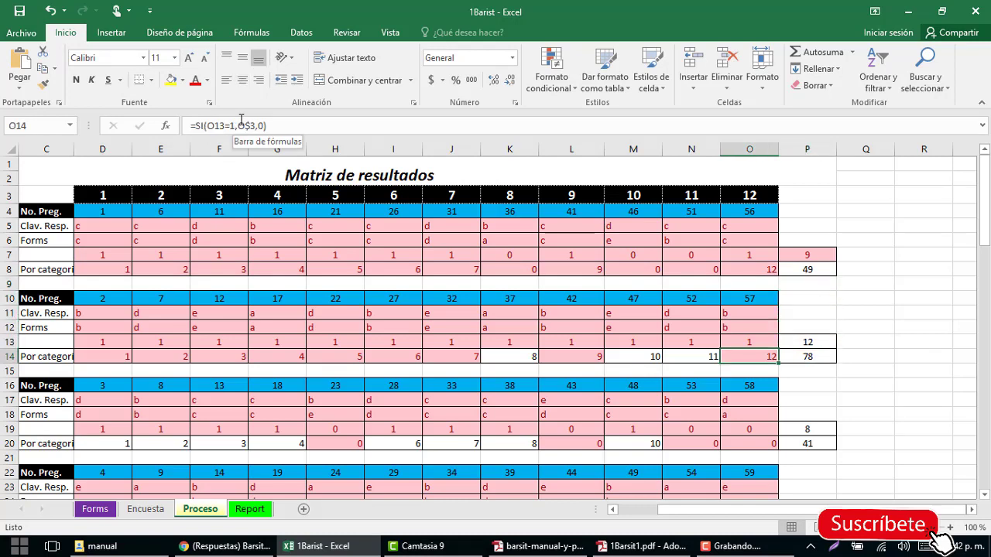
key("Left")
key("Left")
key("Left")
key("Right")
key("Right")
key("Right")
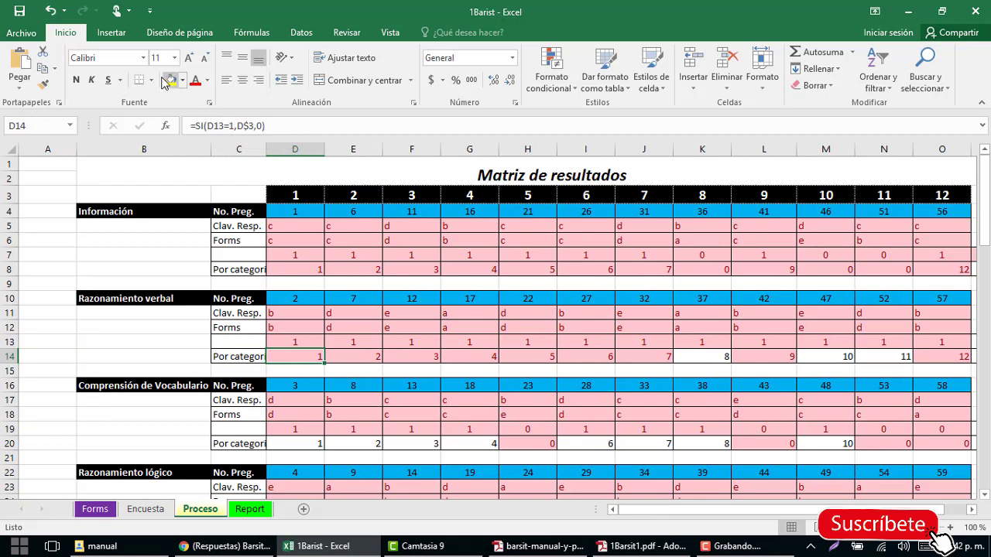
left_click(305, 213)
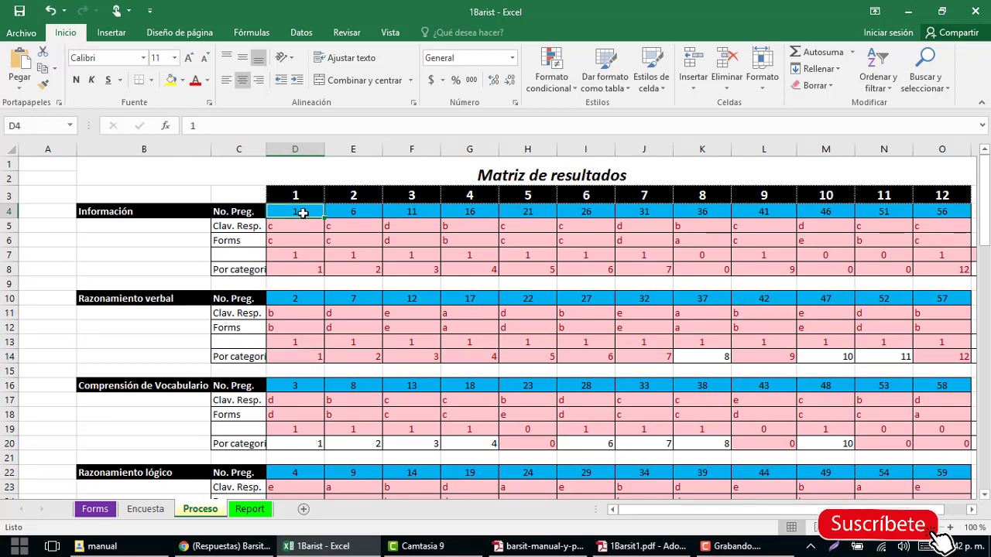
left_click(302, 298)
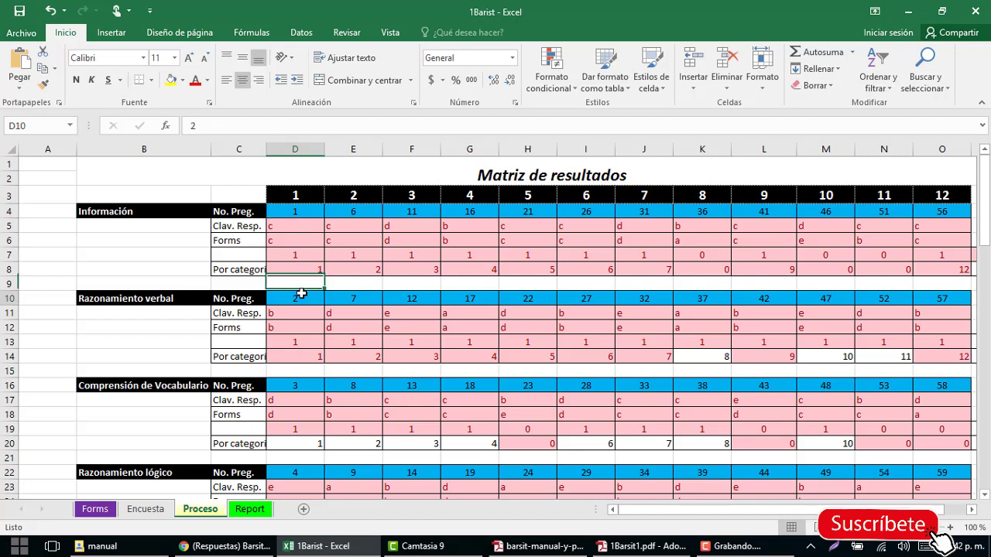
left_click(306, 387)
left_click(299, 472)
scroll(299, 457, "down", 2)
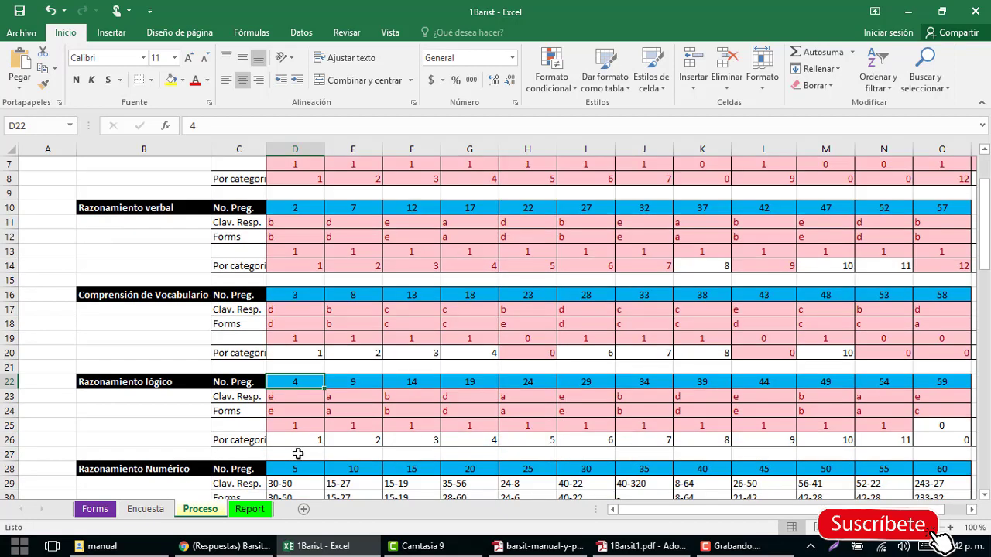
scroll(298, 441, "down", 2)
left_click(297, 382)
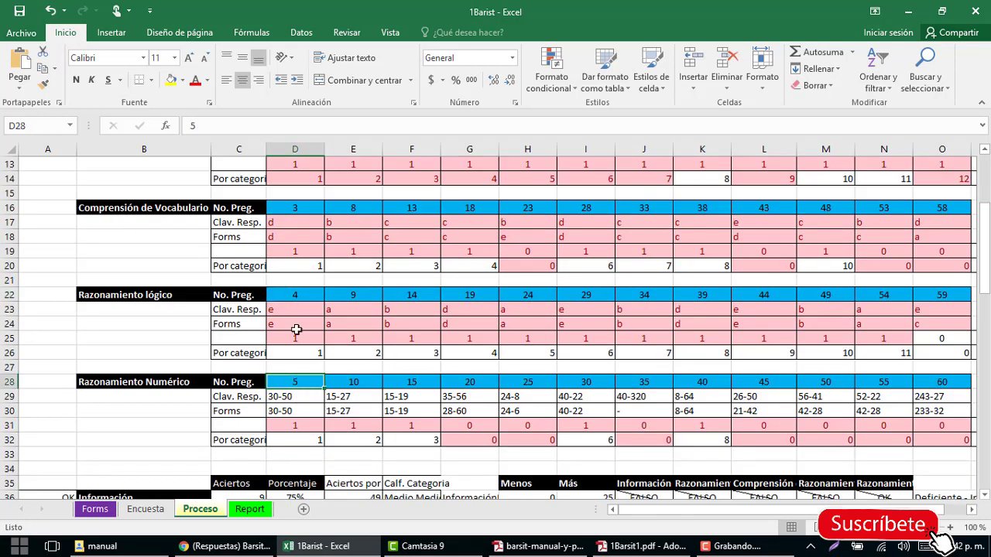
scroll(298, 331, "up", 4)
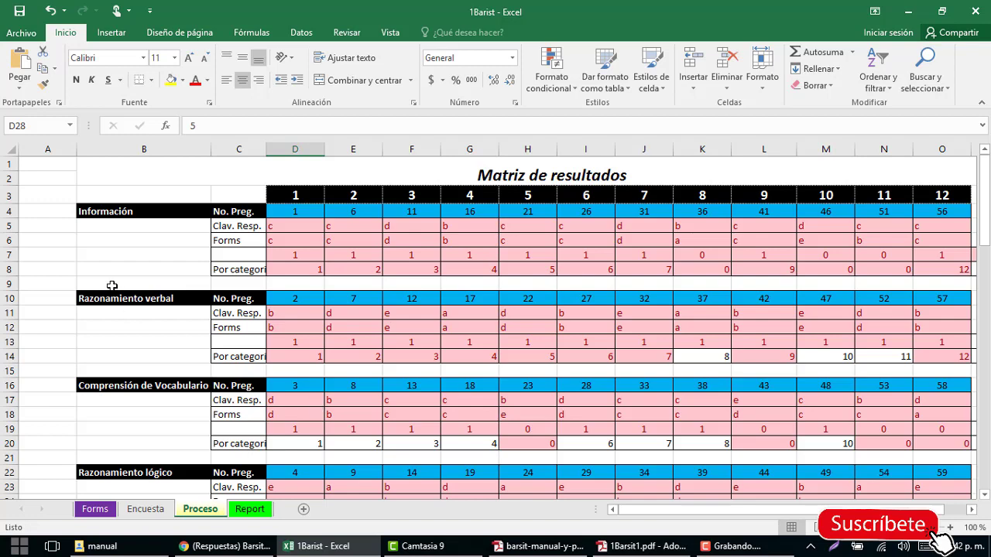
Step through the category labels from Información to Razonamiento Numérico down to the rows 35–41 summary
left_click(107, 211)
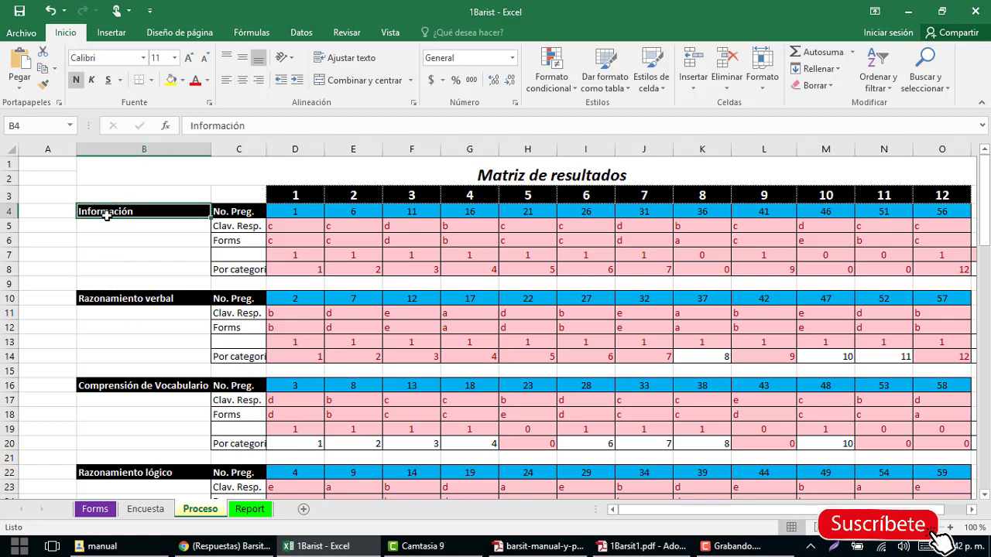
left_click(115, 302)
scroll(117, 367, "down", 1)
left_click(116, 338)
scroll(117, 377, "down", 2)
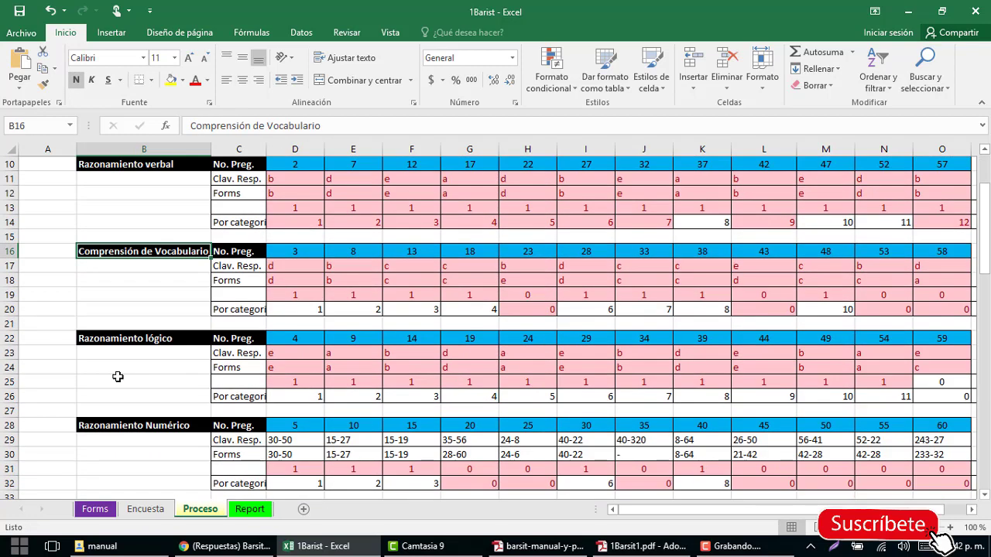
left_click(116, 338)
scroll(115, 388, "down", 3)
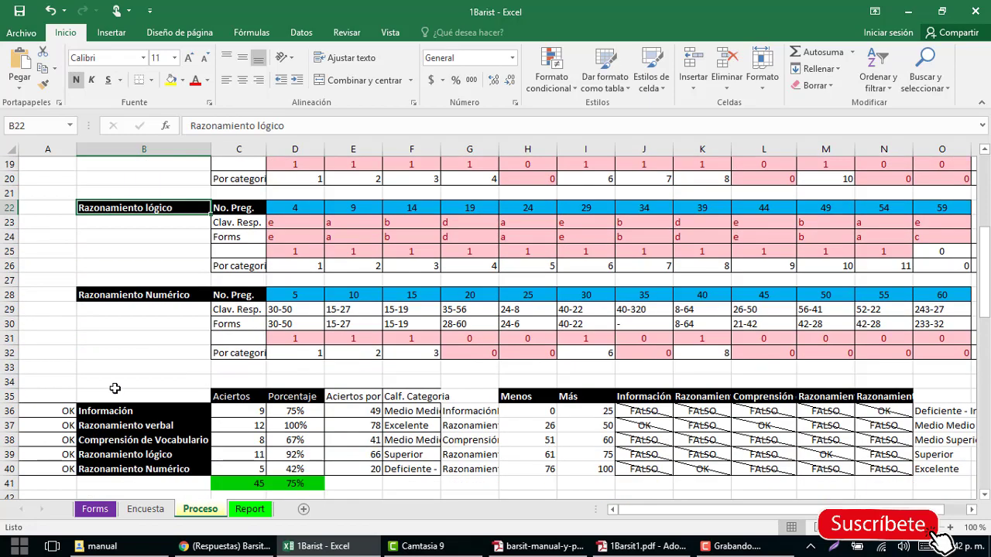
left_click(117, 296)
scroll(113, 332, "down", 1)
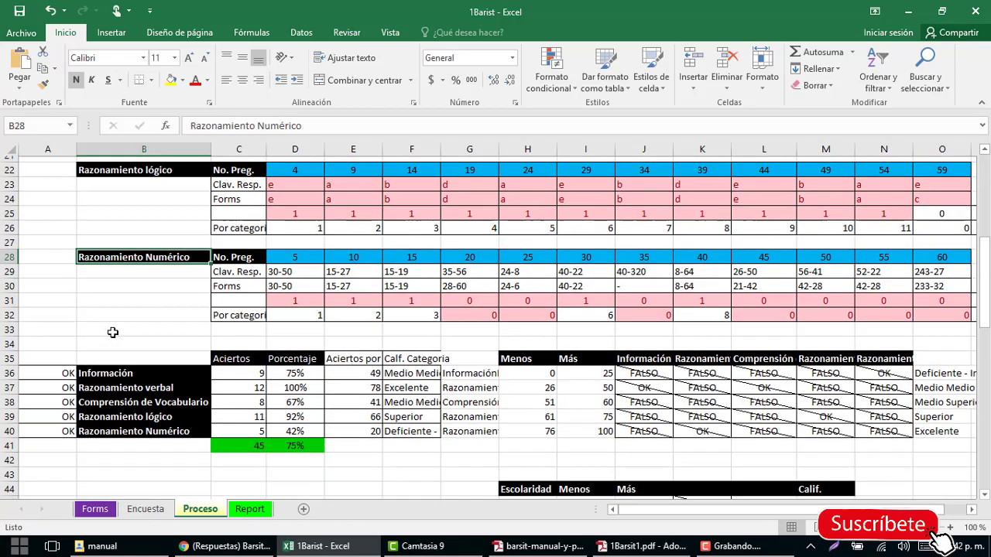
scroll(112, 333, "down", 2)
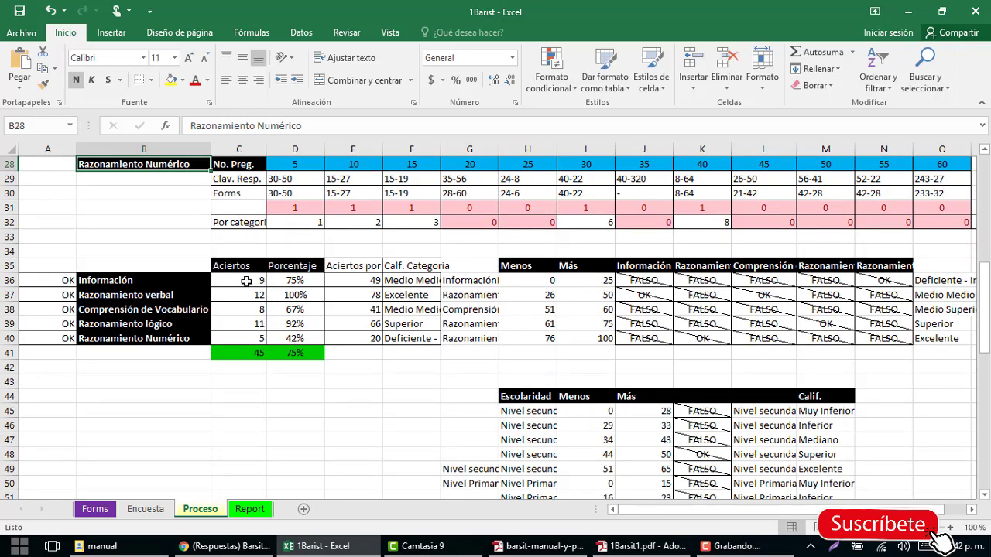
Set Información's Porcentaje in D36 to =C36/12, giving 75% from 9 aciertos
left_click(242, 266)
left_click(243, 279)
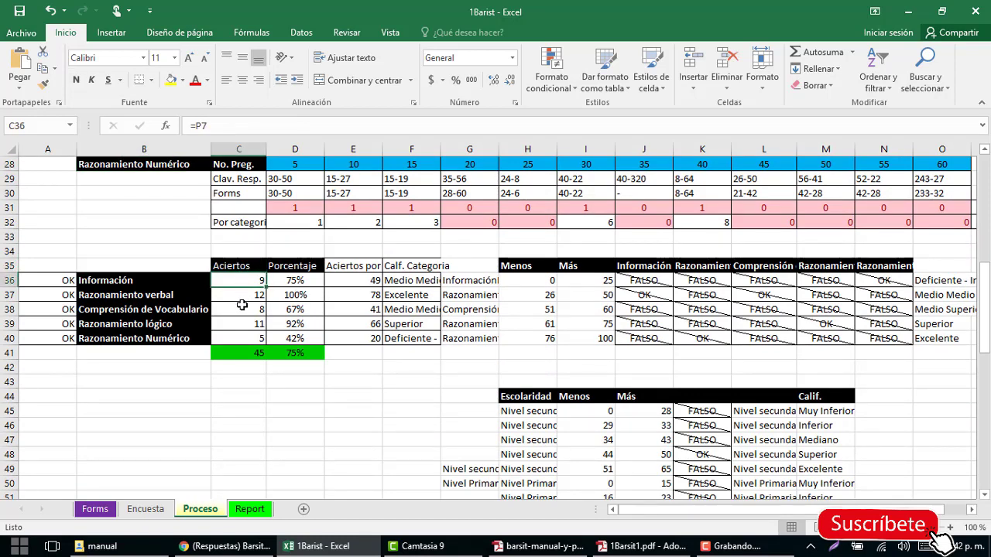
left_click(289, 281)
left_click(221, 128)
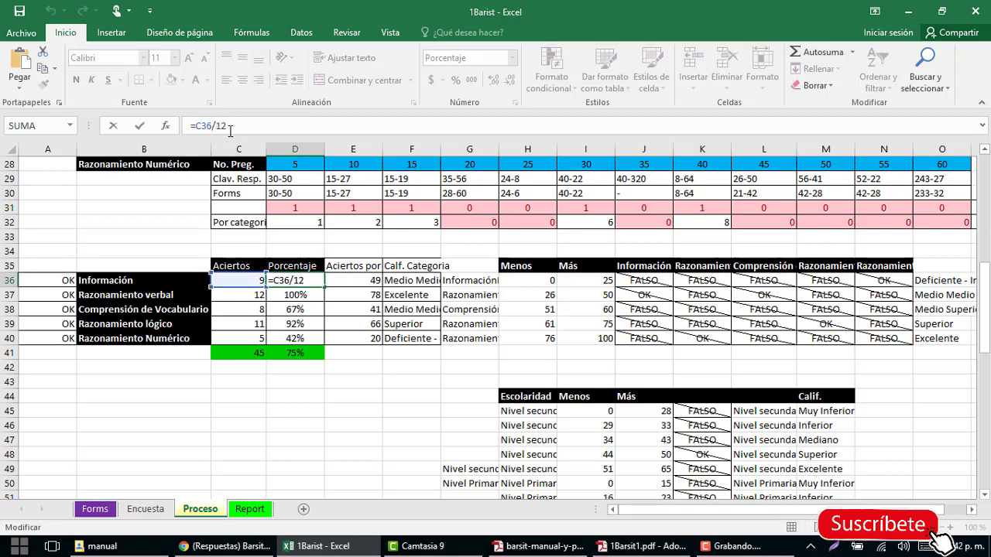
key("ctrl+Return")
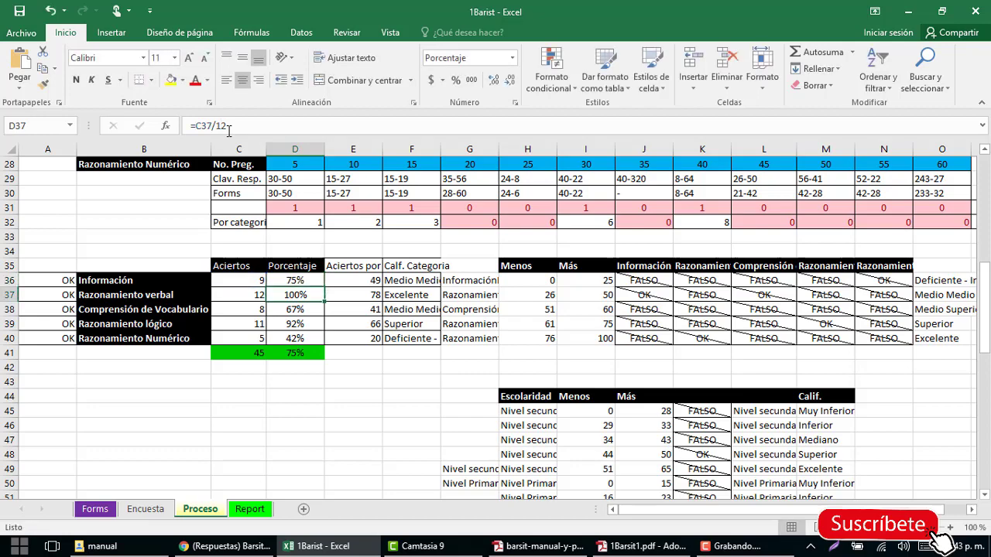
scroll(256, 129, "up", 6)
scroll(279, 127, "up", 3)
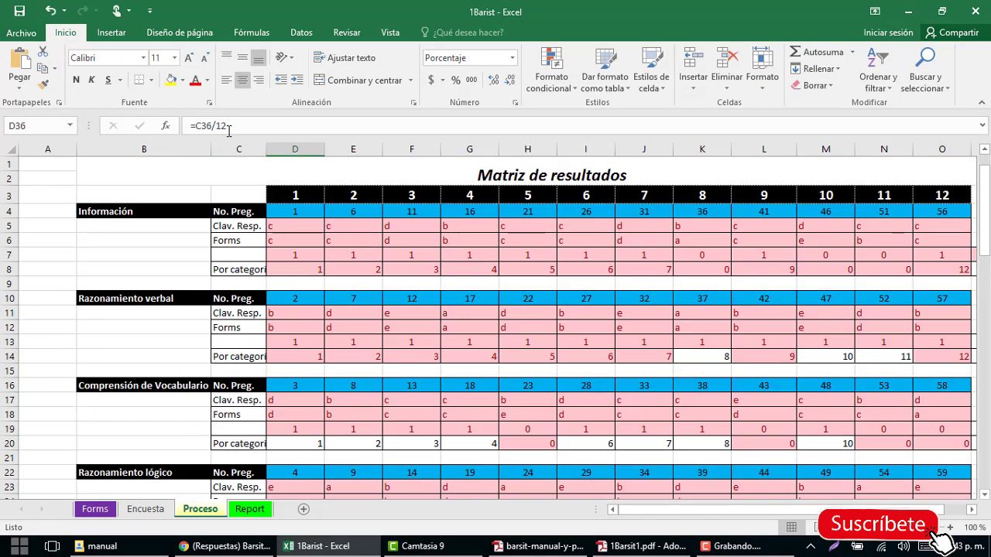
left_click_drag(301, 194, 759, 195)
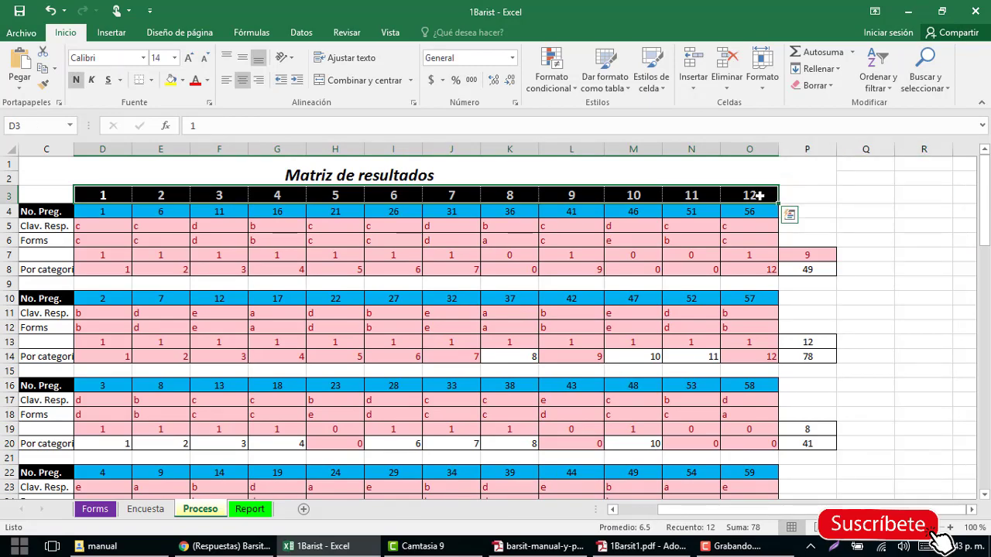
scroll(544, 357, "down", 5)
scroll(544, 358, "down", 2)
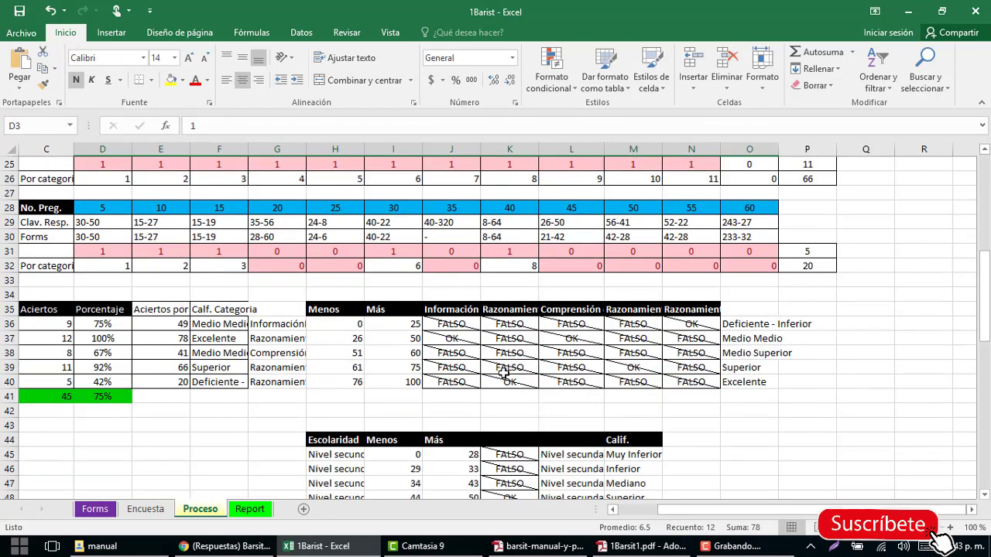
scroll(577, 483, "up", 6)
key("Return")
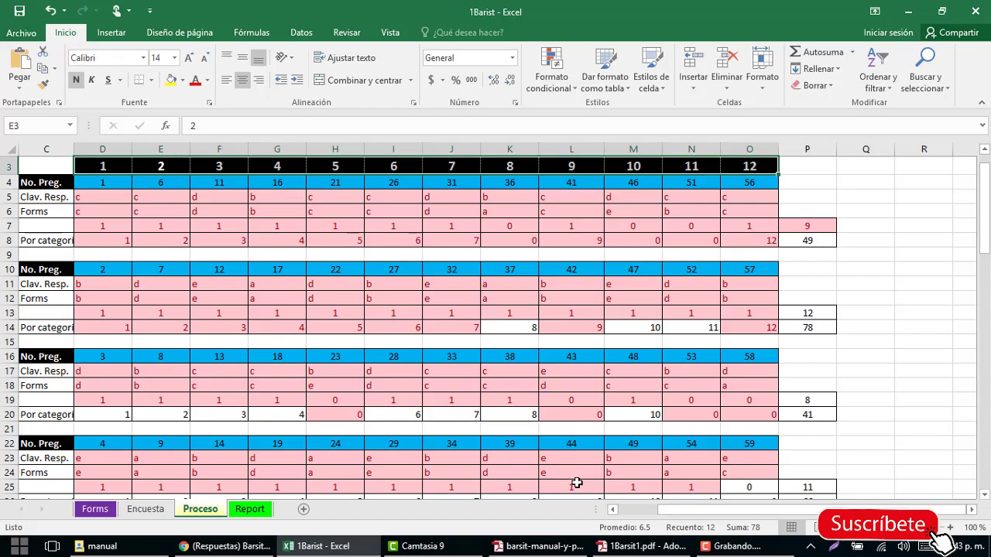
scroll(577, 483, "down", 6)
scroll(133, 386, "down", 1)
left_click(133, 386)
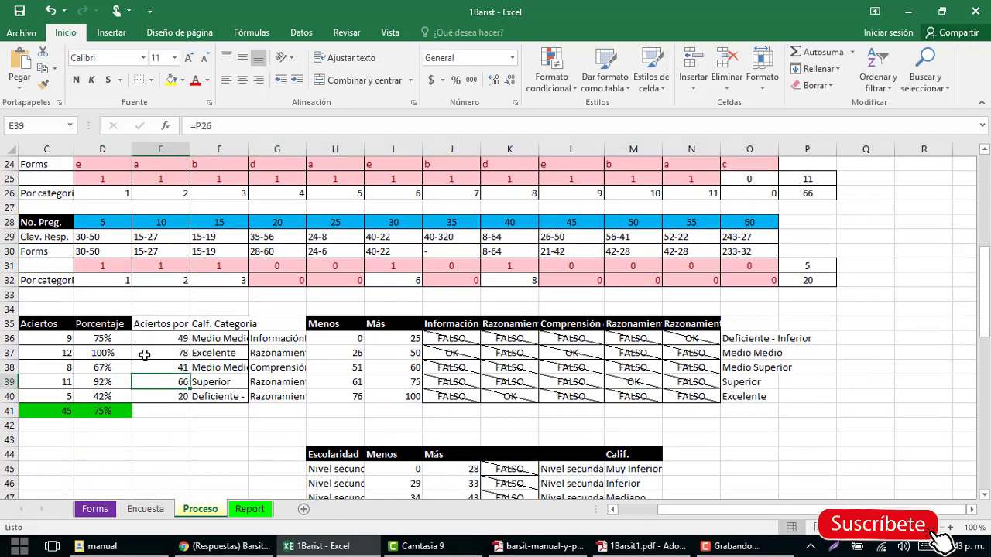
left_click(144, 353)
left_click_drag(692, 518, 645, 519)
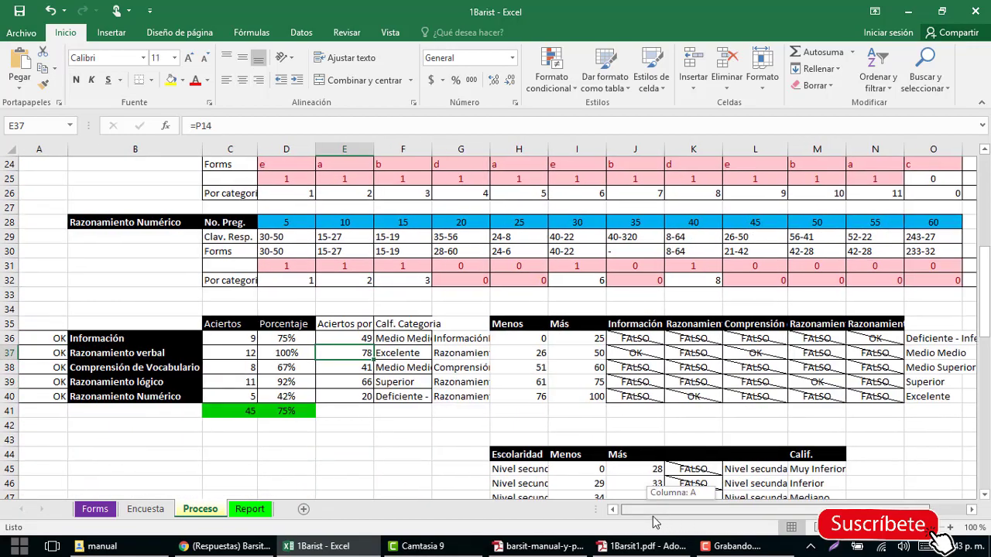
left_click(362, 333)
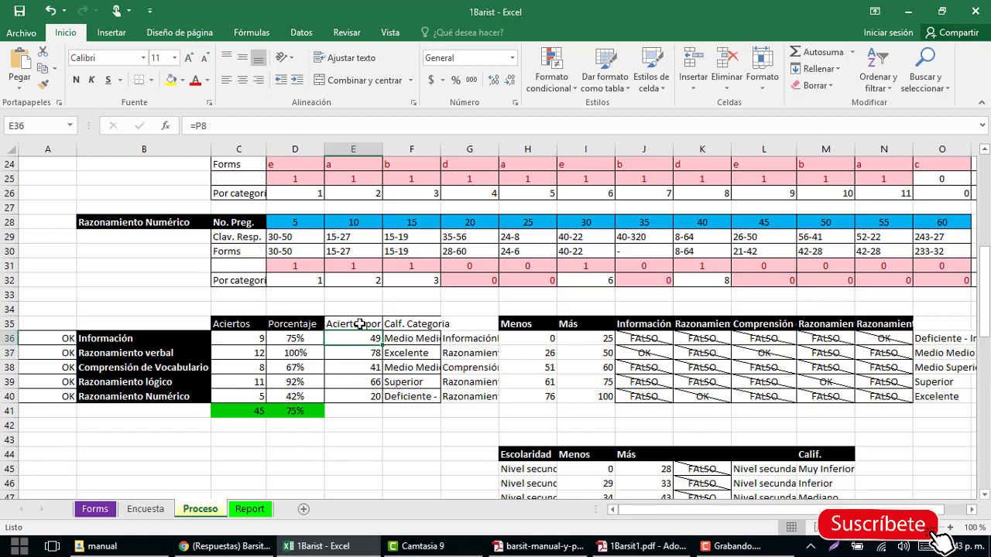
left_click(360, 325)
left_click(360, 339)
left_click(361, 353)
left_click(364, 382)
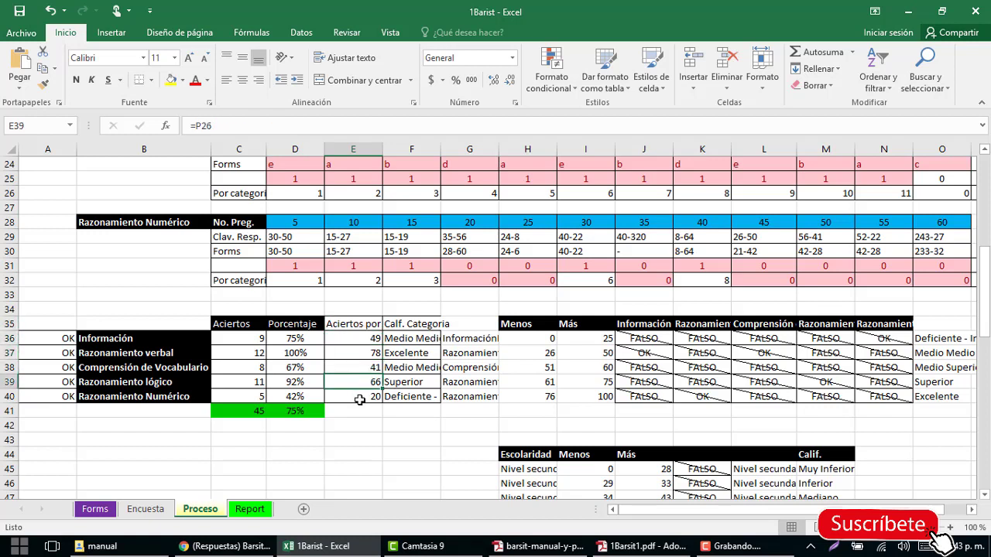
left_click(370, 411)
left_click(405, 325)
left_click(404, 339)
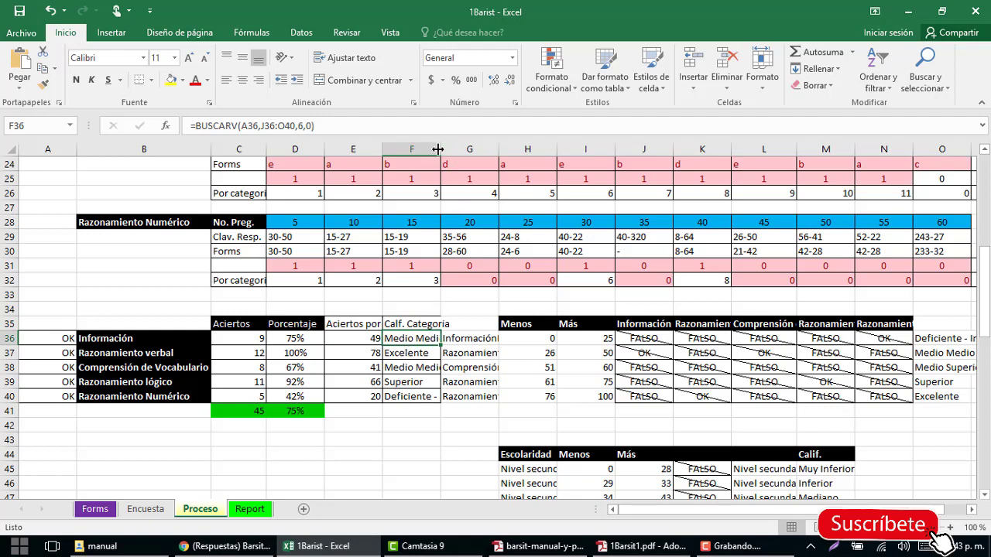
Widen column F so ratings like 'Deficiente - Inferior' show fully, and re-confirm the BUSCARV formula in F36
left_click_drag(440, 149, 486, 150)
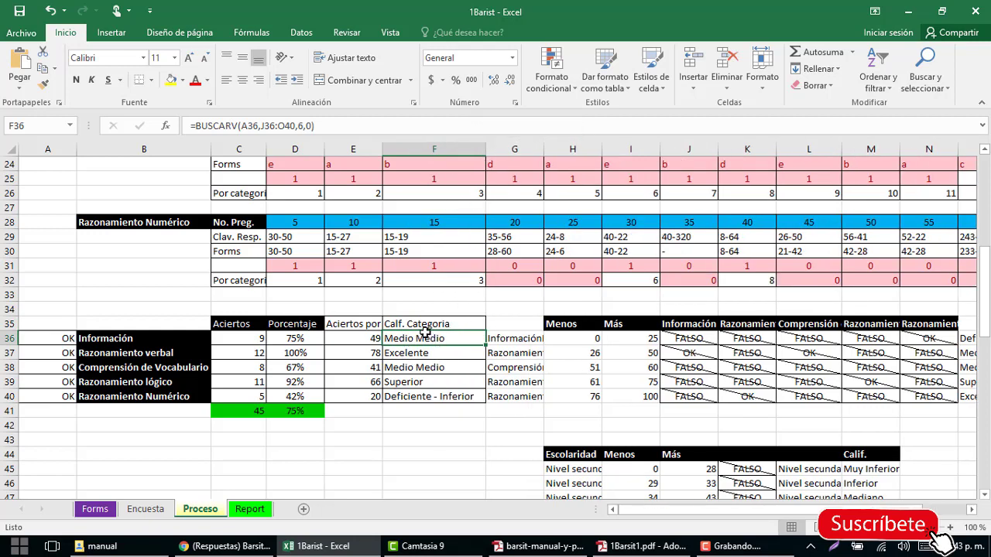
left_click(296, 125)
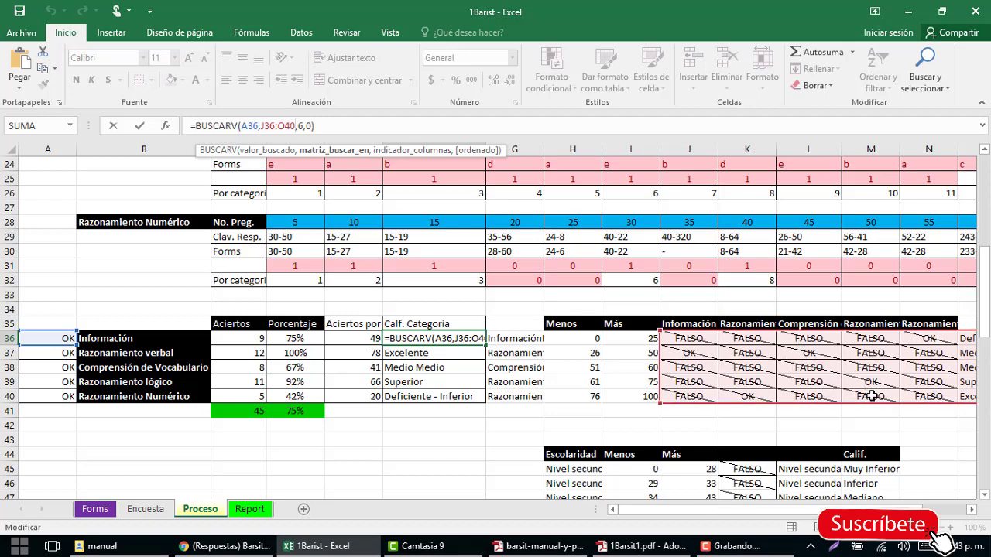
key("ctrl+Return")
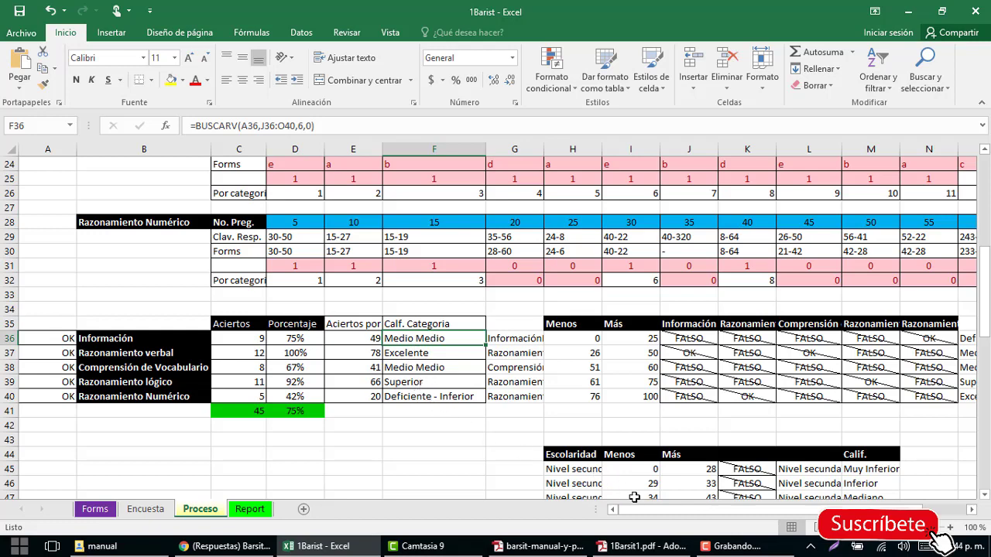
left_click_drag(684, 509, 681, 509)
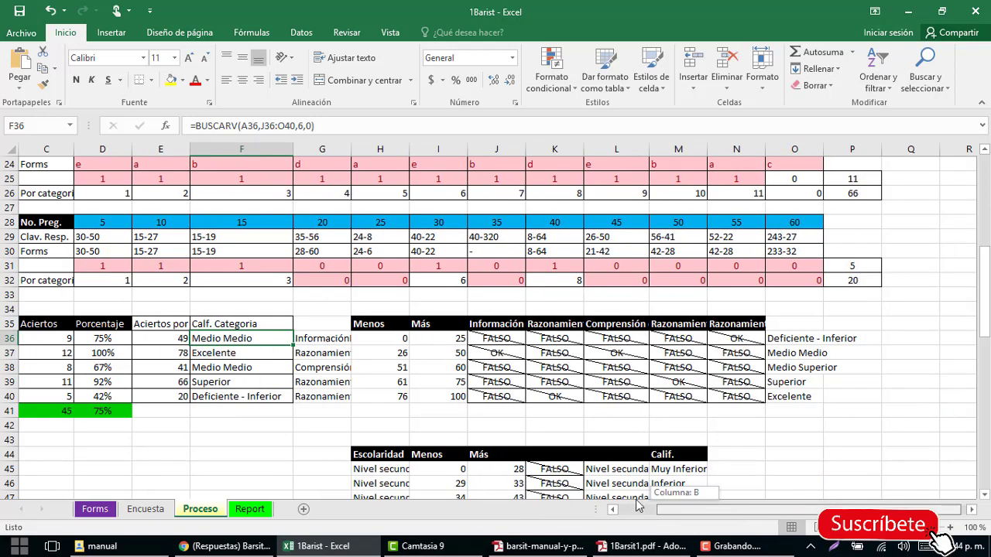
scroll(556, 483, "down", 1)
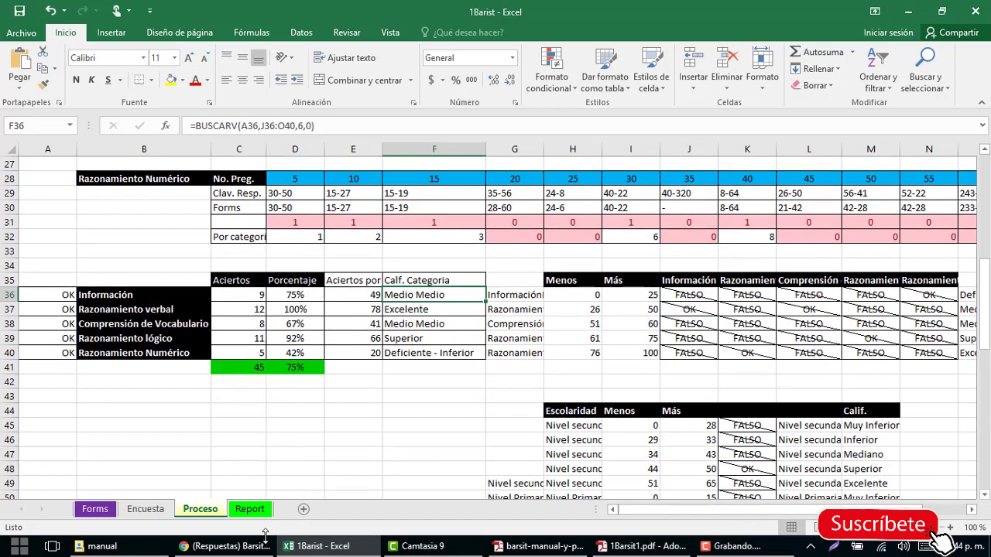
Switch to the Report sheet and check the C22 and C27 formulas behind 'Superior' and 45 correct
left_click(250, 509)
scroll(258, 380, "down", 1)
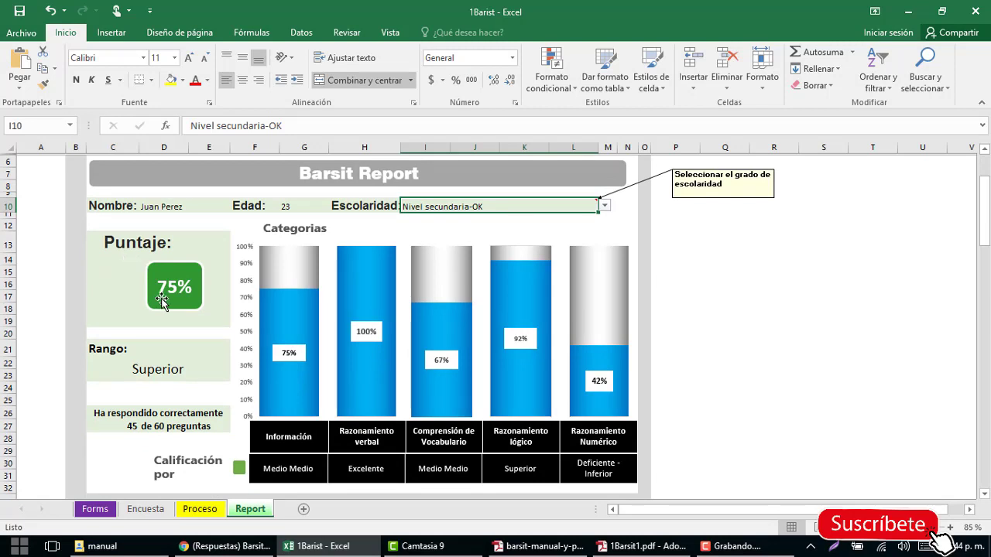
left_click(138, 373)
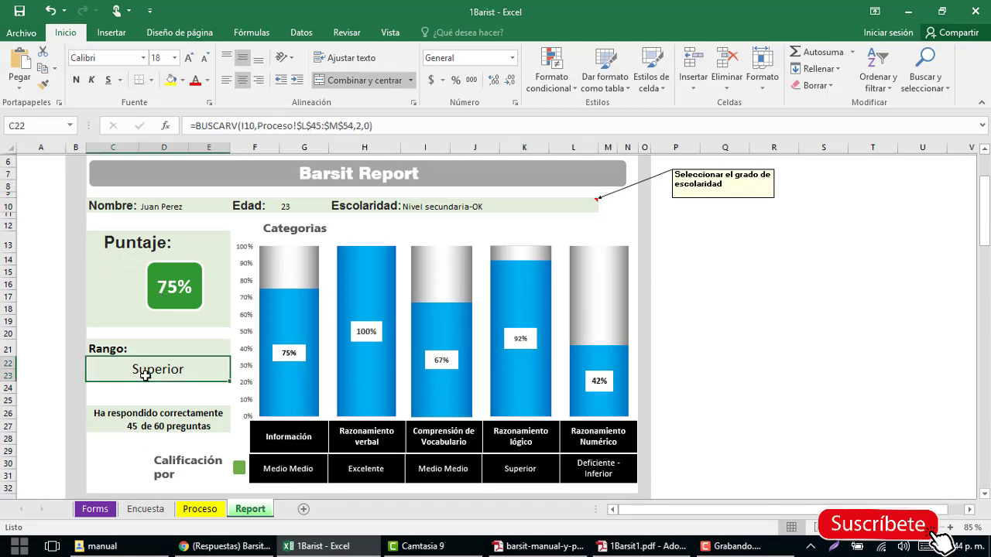
left_click(138, 427)
scroll(151, 433, "down", 1)
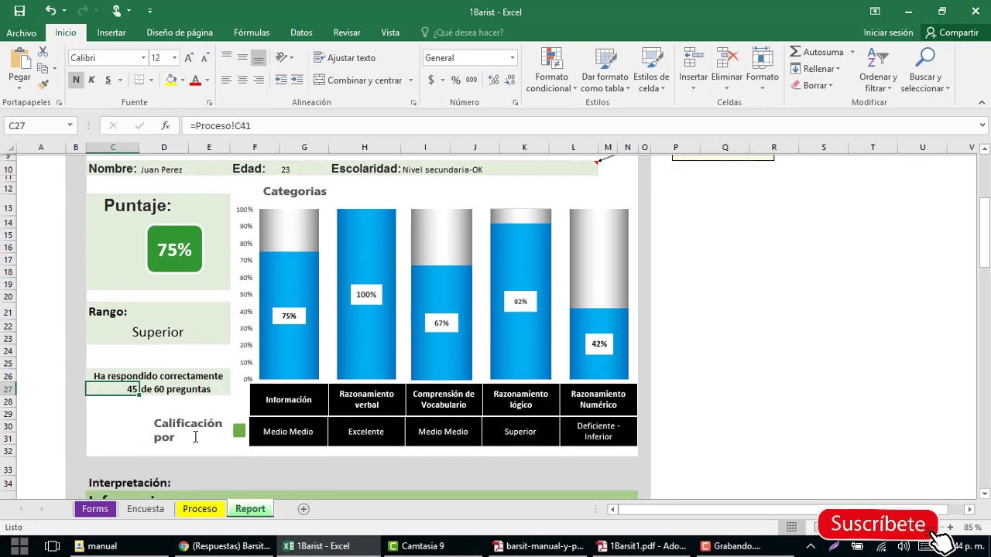
Widen the 'Calificación por Categoria' label leftwards until its text wraps onto two lines
left_click(286, 436)
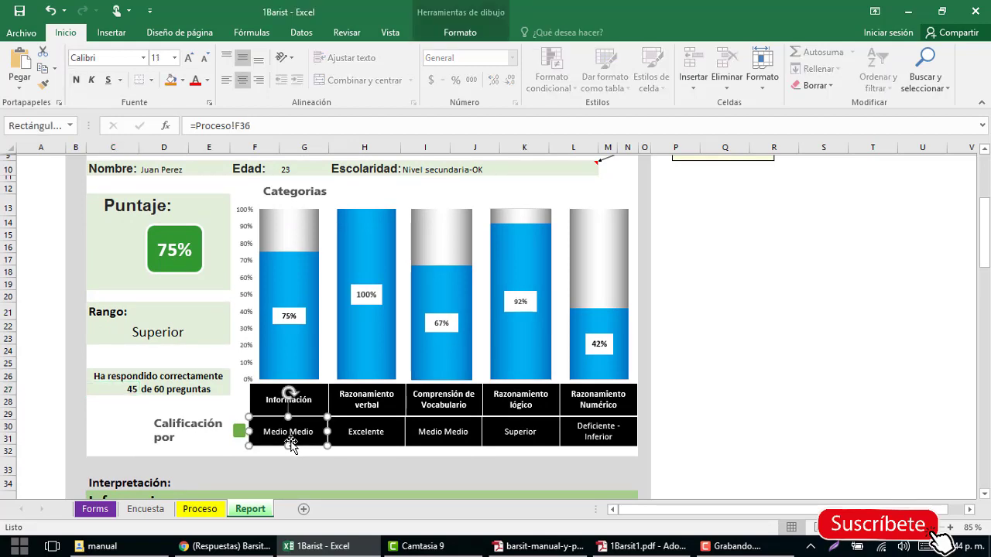
left_click(193, 446)
type("Categoria")
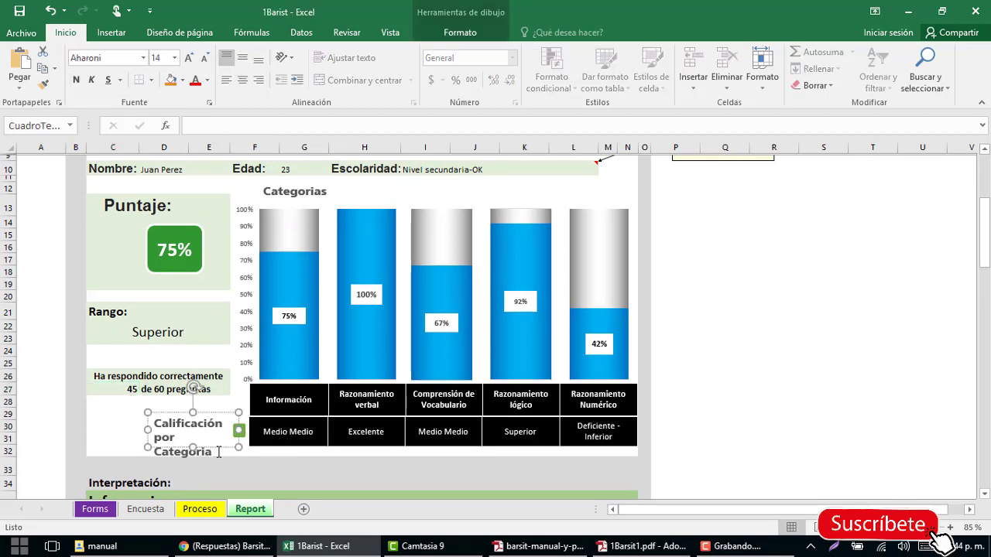
mouse_move(148, 430)
left_mouse_down()
mouse_move(109, 431)
mouse_move(127, 431)
left_mouse_up()
left_click(258, 460)
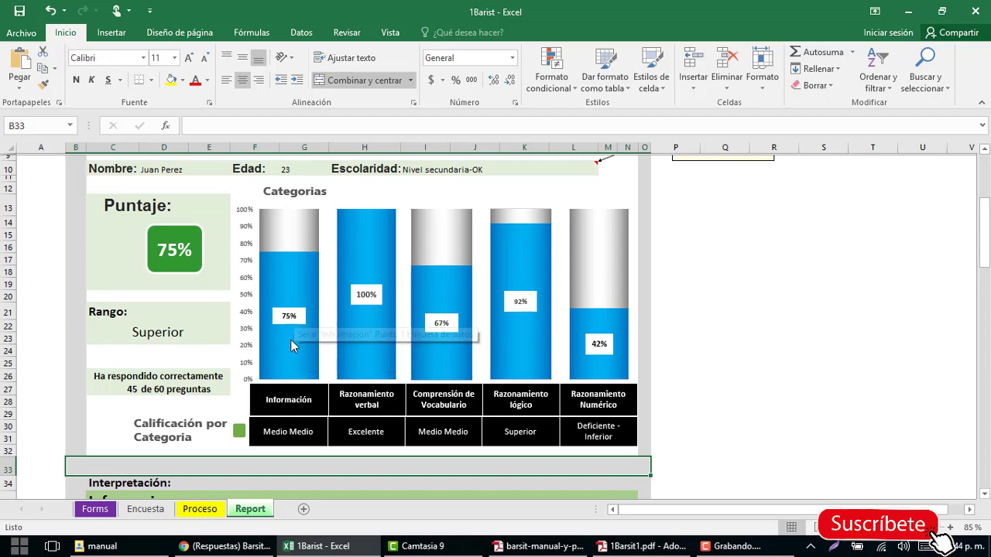
mouse_move(292, 360)
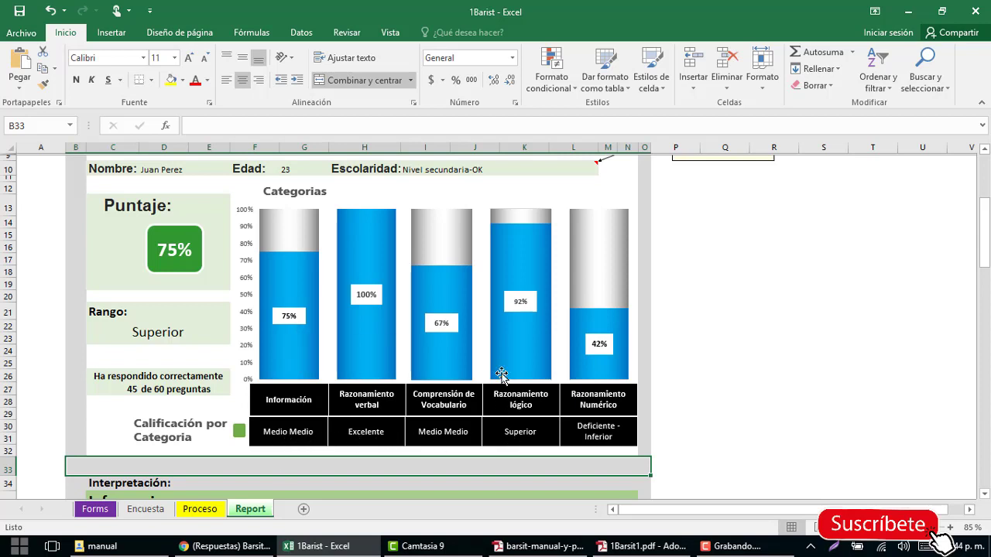
scroll(525, 340, "down", 2)
scroll(331, 378, "down", 1)
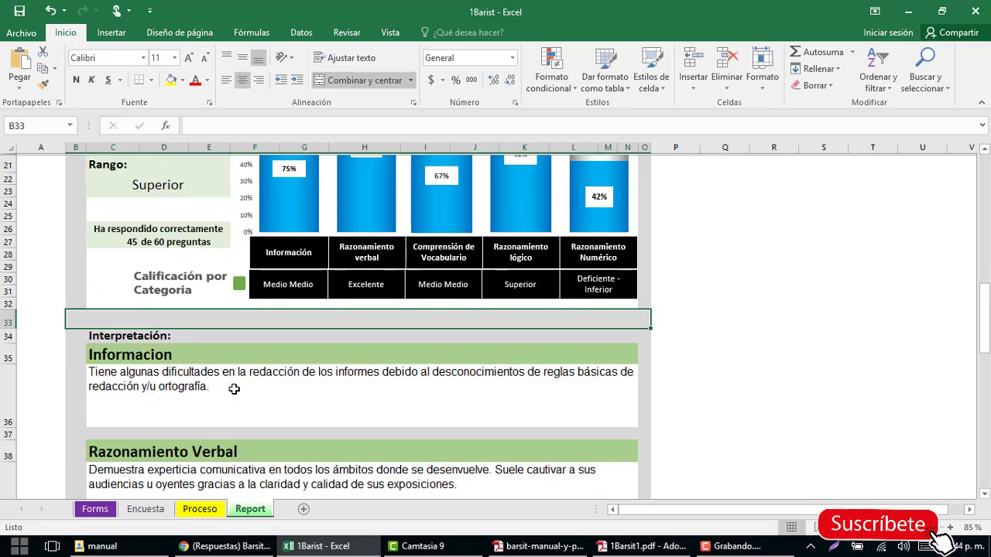
left_click(231, 390)
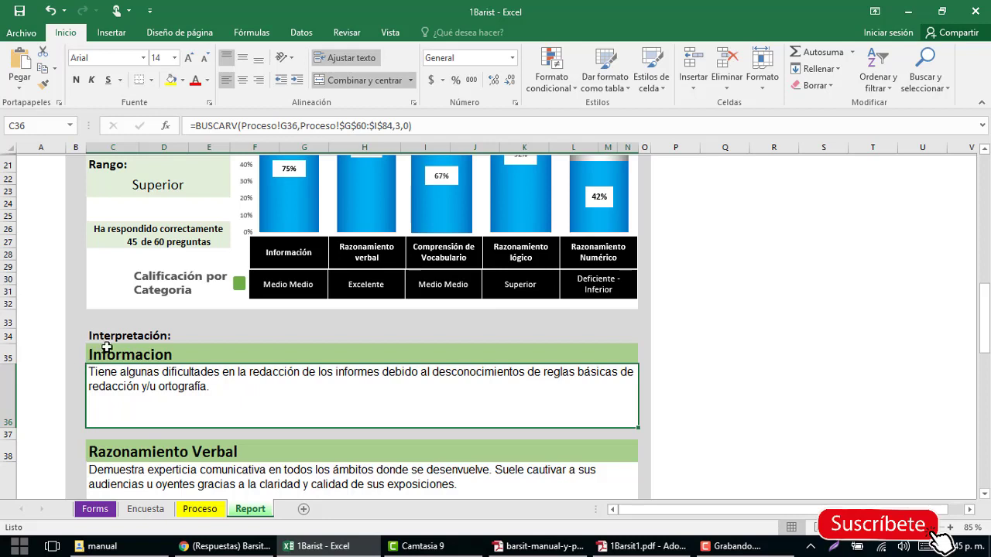
left_click(120, 357)
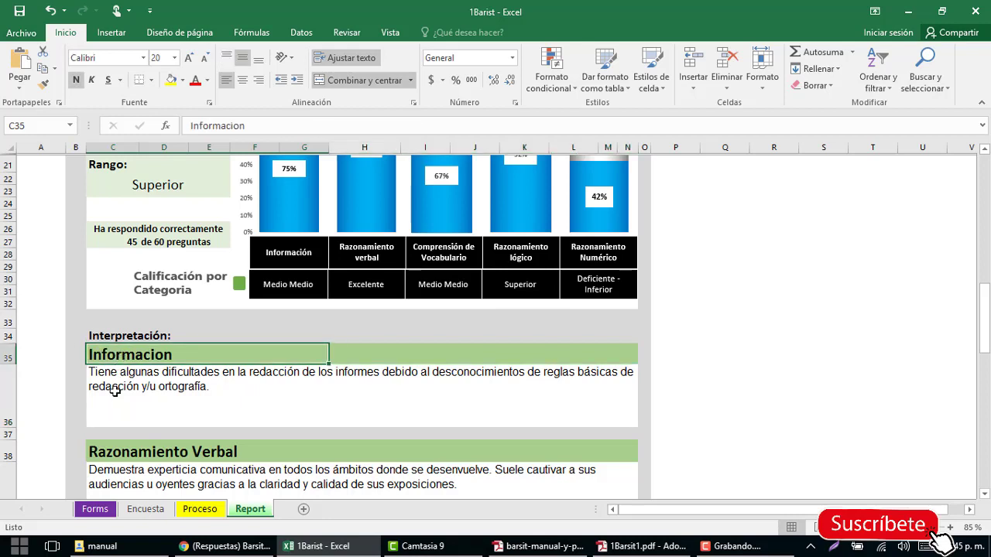
left_click(115, 392)
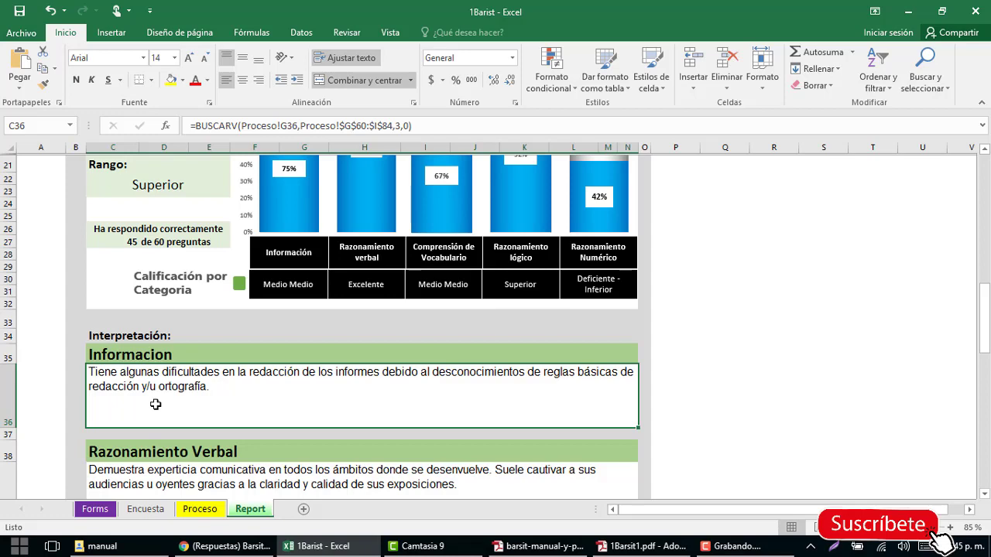
scroll(155, 404, "up", 4)
scroll(156, 404, "up", 2)
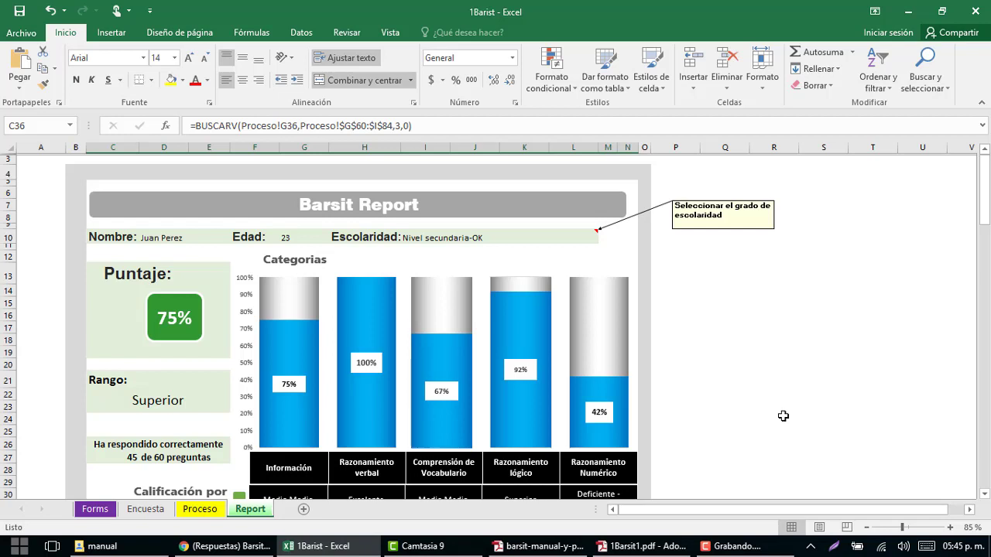
left_click(735, 546)
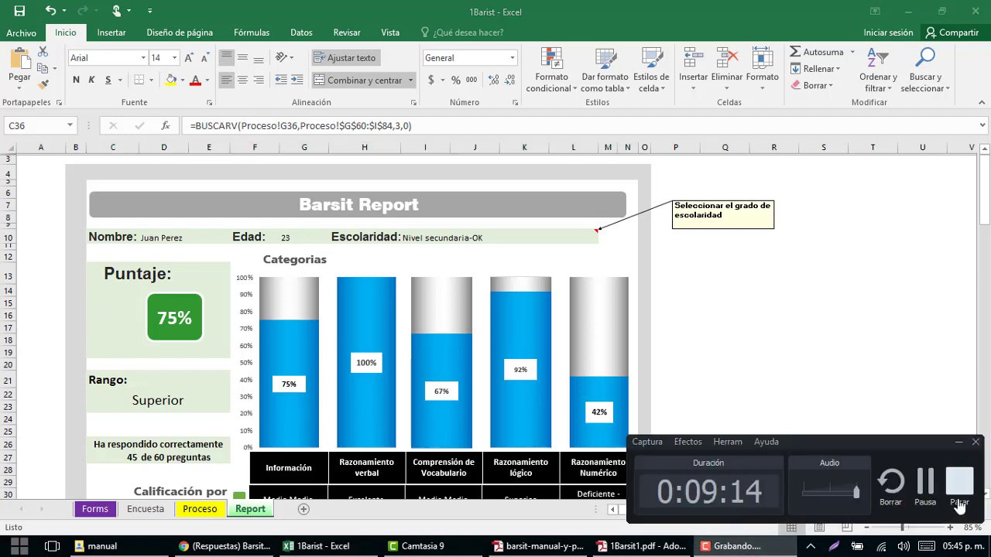